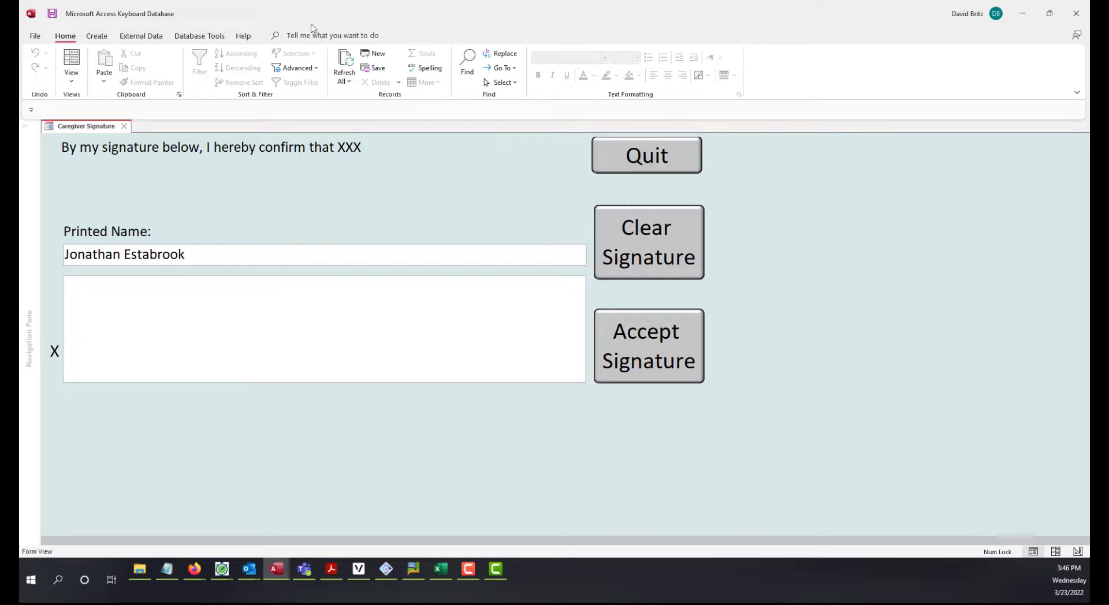
Step: Examine the list of ActiveX controls available for the caregiver signature form in Design View, and cancel without inserting one
right_click(356, 180)
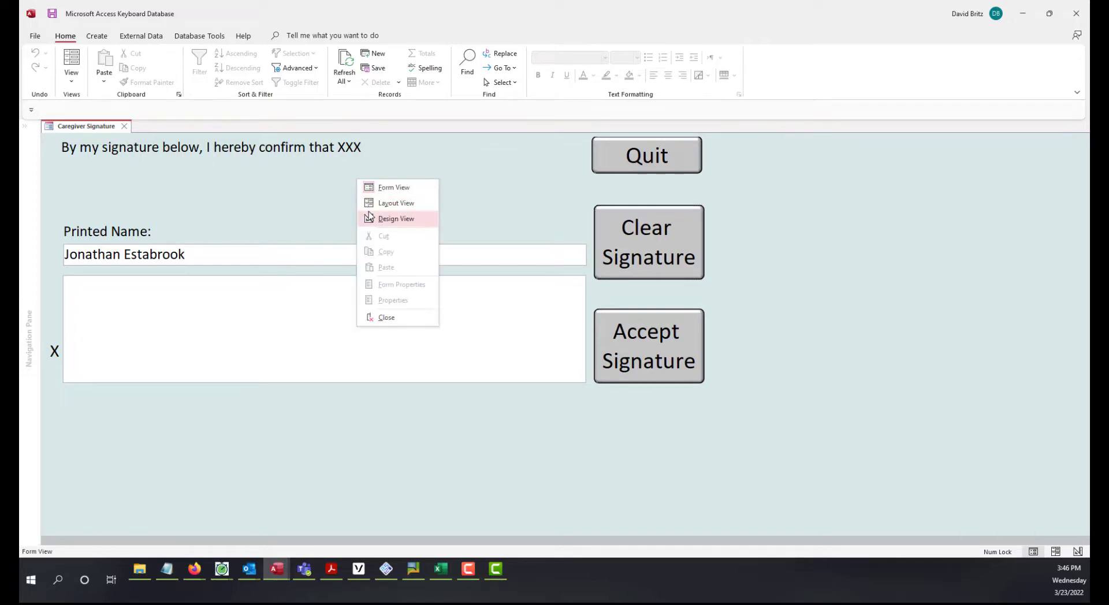
left_click(369, 218)
left_click(367, 36)
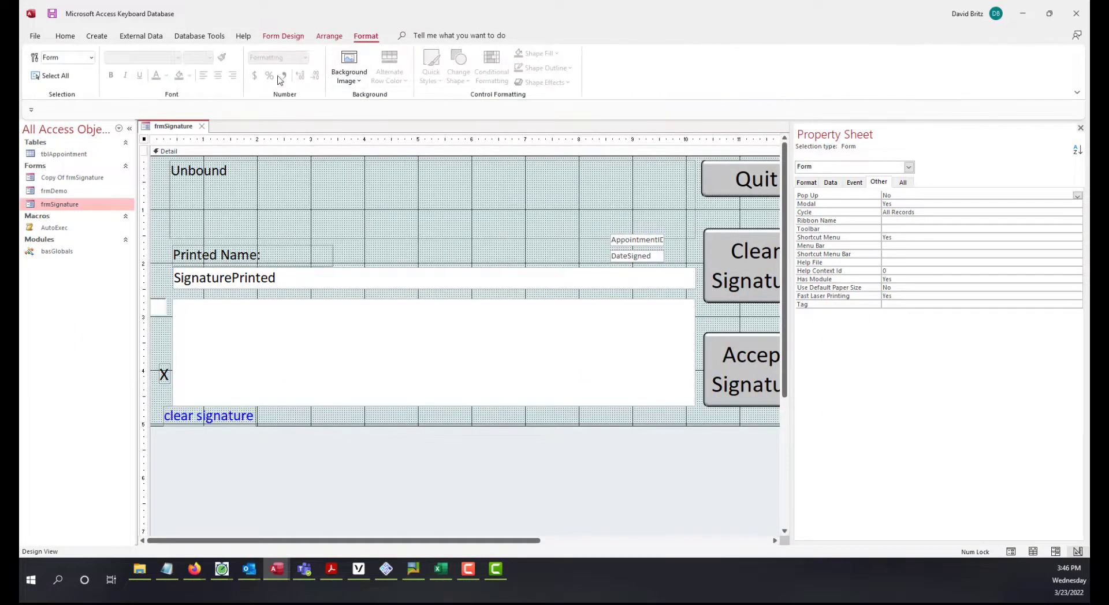
left_click(286, 37)
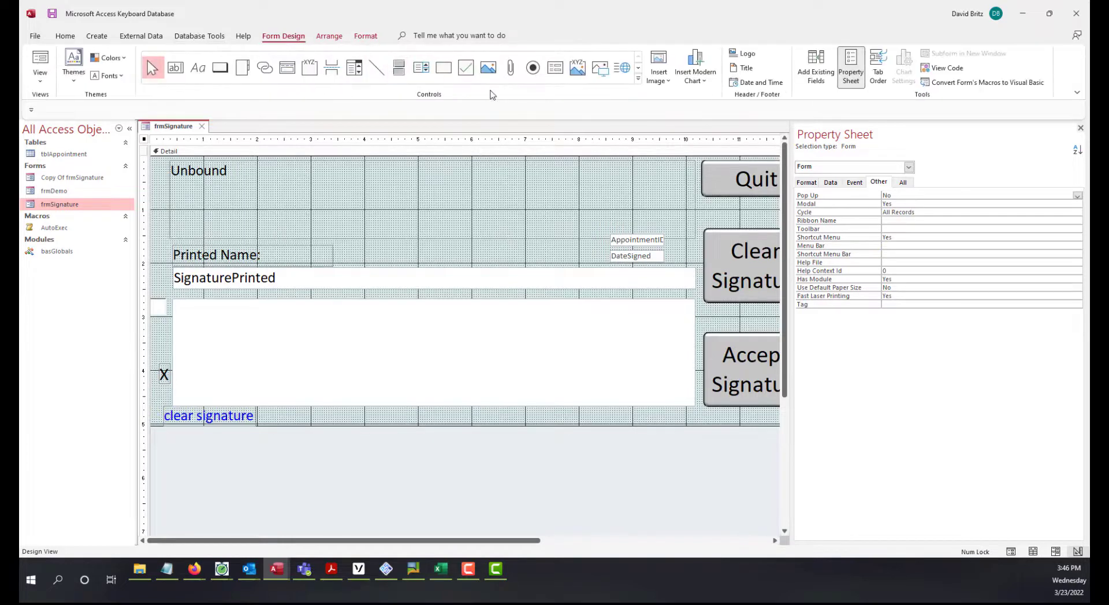
left_click(638, 78)
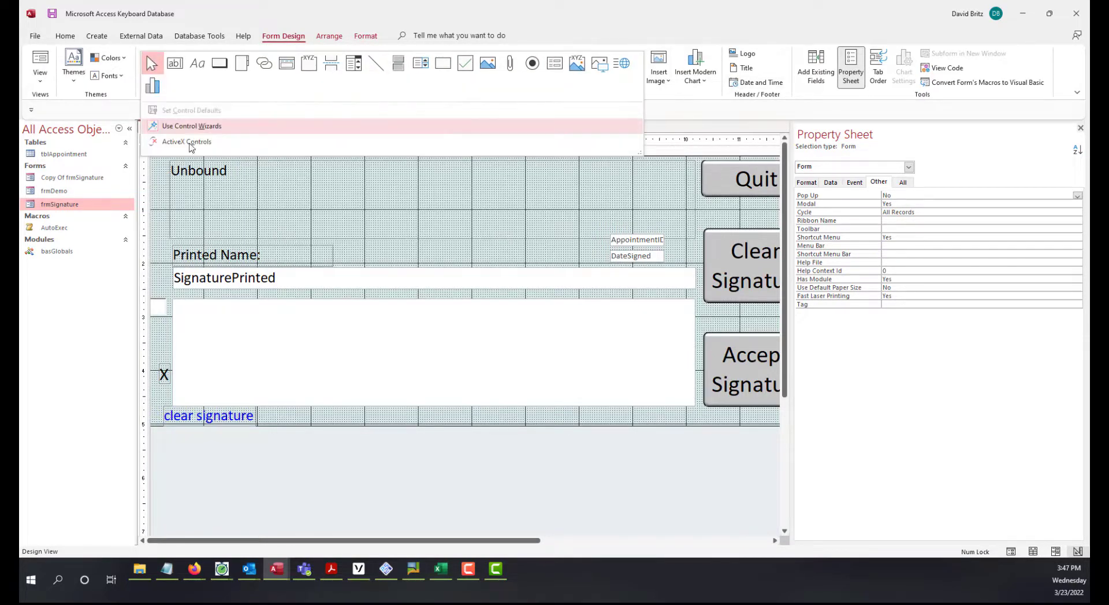
left_click(191, 142)
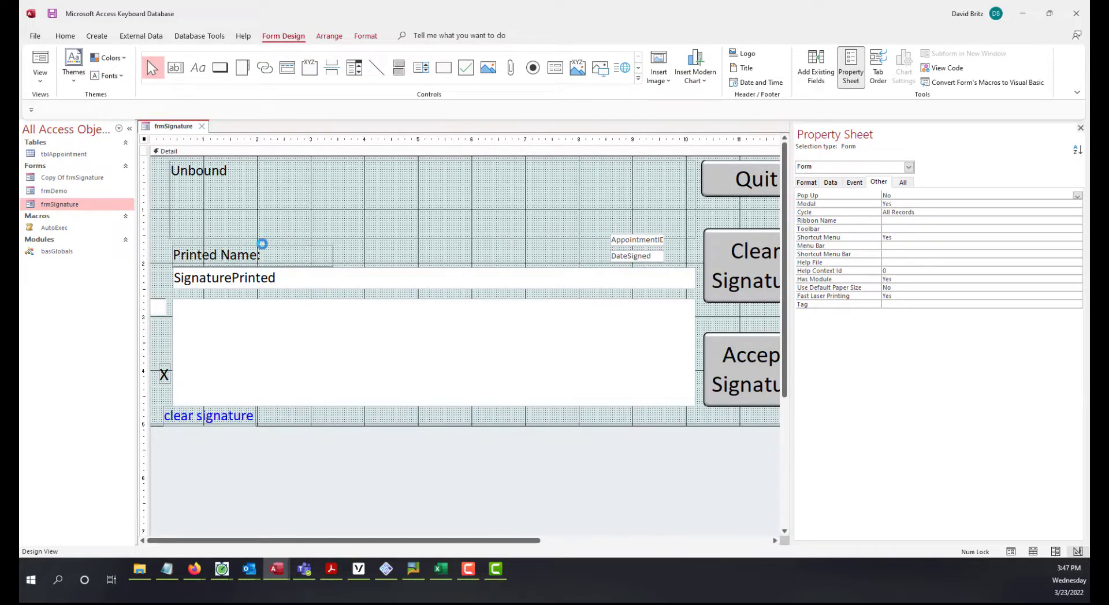
scroll(518, 203, "down", 20)
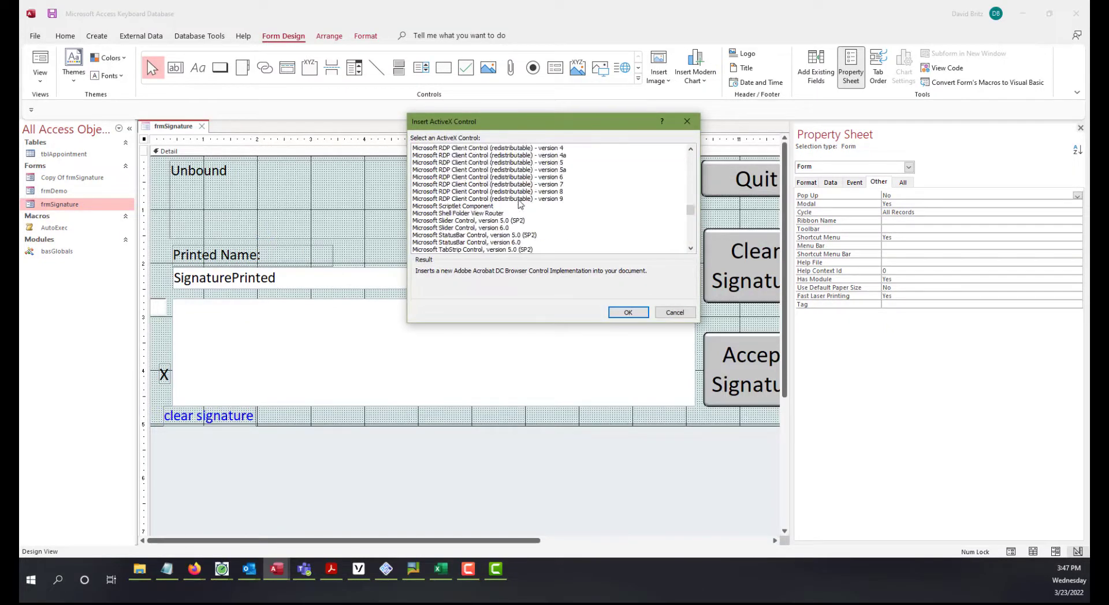
scroll(520, 202, "down", 9)
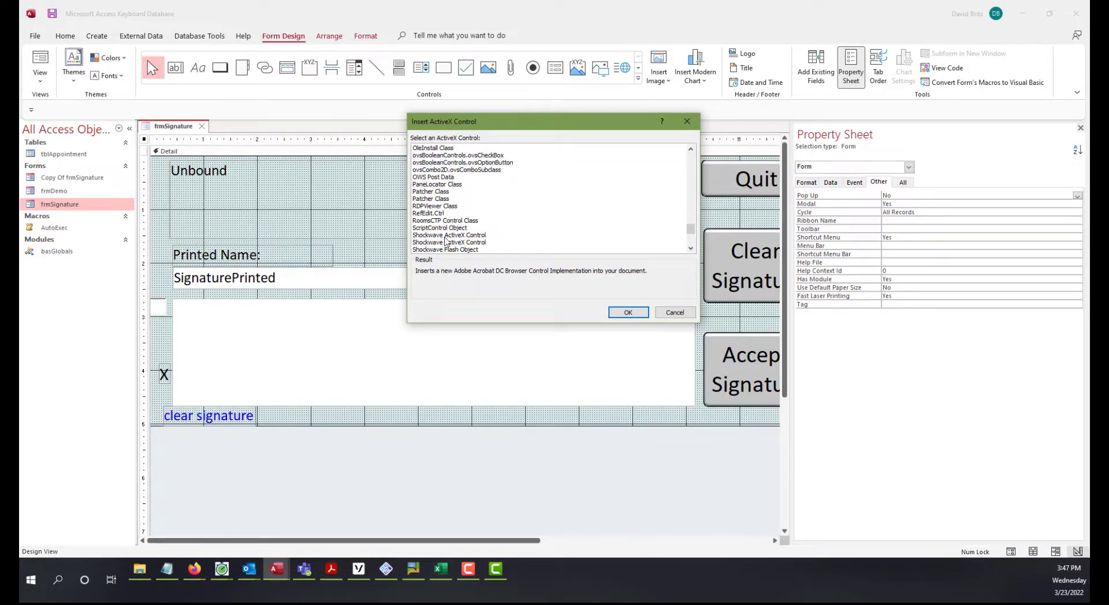
scroll(448, 231, "up", 20)
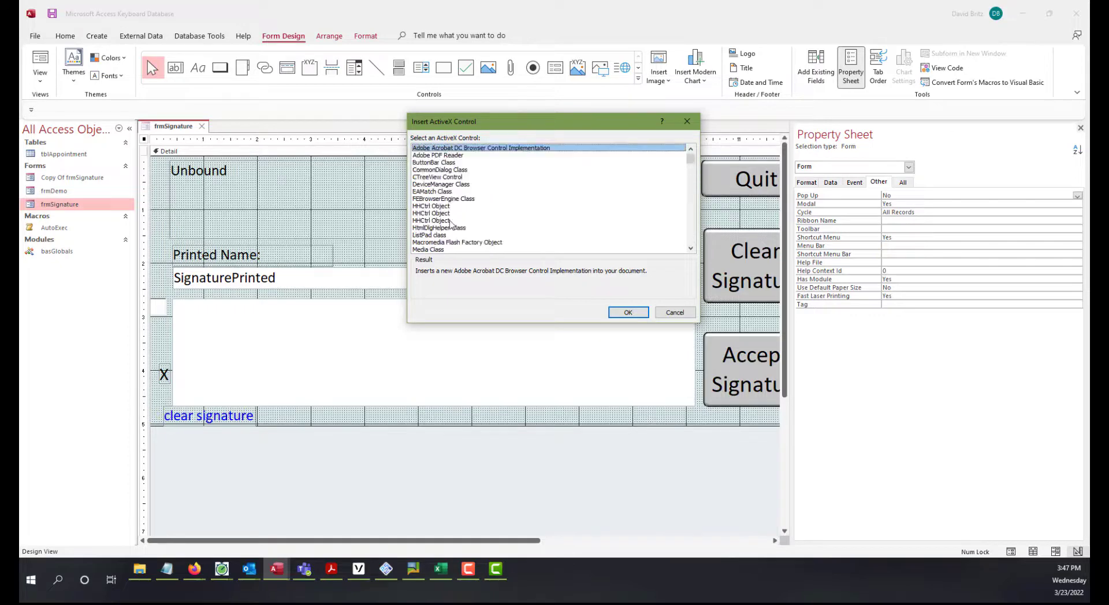
scroll(451, 225, "down", 20)
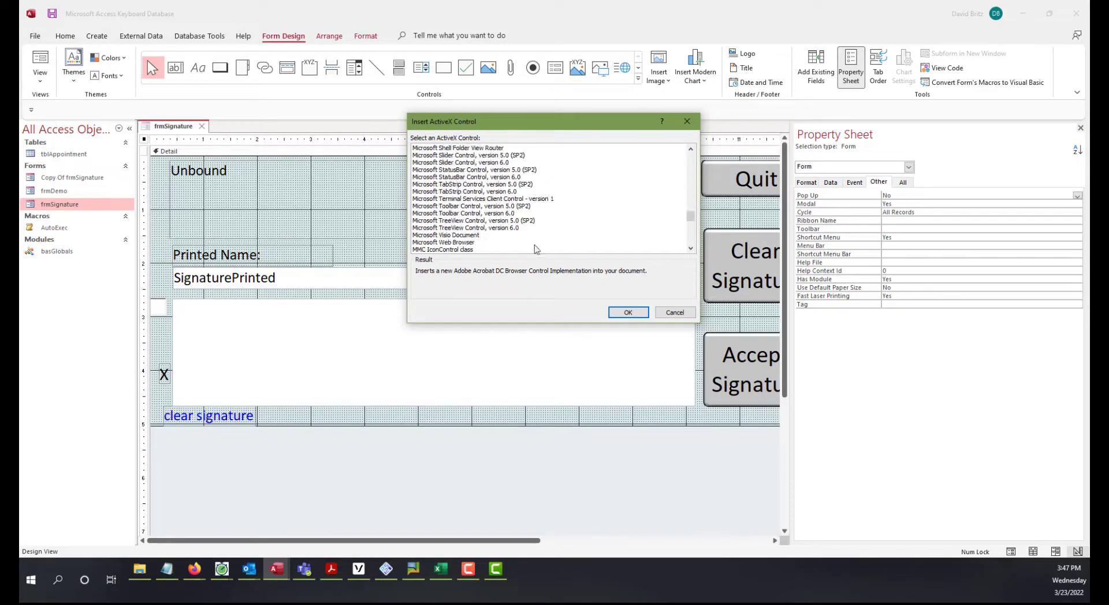
left_click(670, 315)
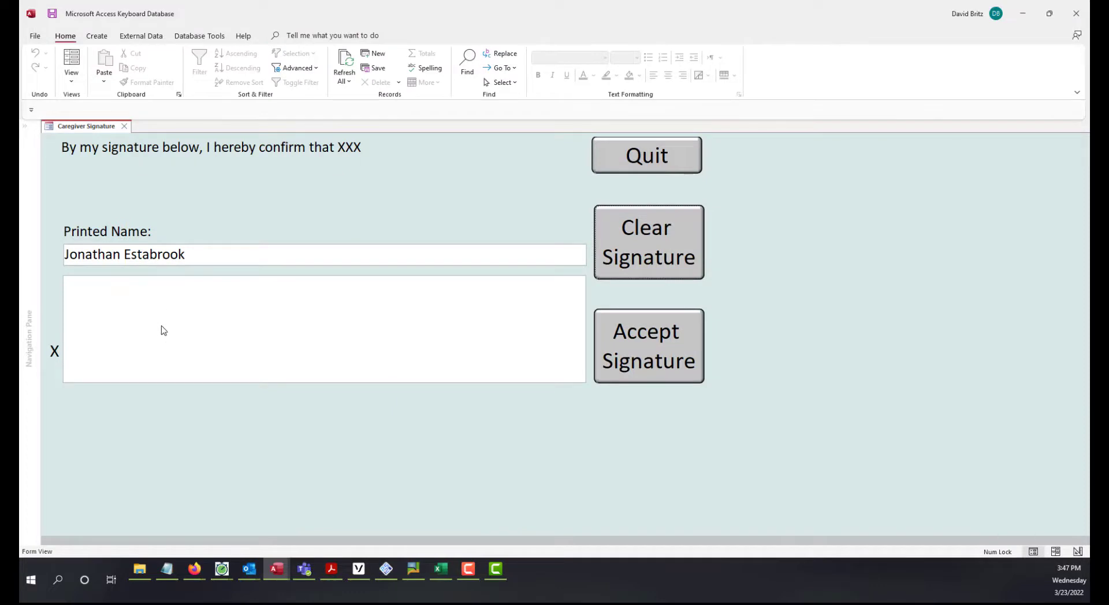
Step: Draw a freehand test signature in the signature box of the form and clear it
mouse_move(178, 287)
left_mouse_down()
mouse_move(219, 310)
mouse_move(263, 273)
mouse_move(371, 415)
mouse_move(374, 290)
mouse_move(411, 255)
mouse_move(398, 324)
mouse_move(471, 292)
mouse_move(517, 436)
mouse_move(370, 338)
mouse_move(418, 331)
left_mouse_up()
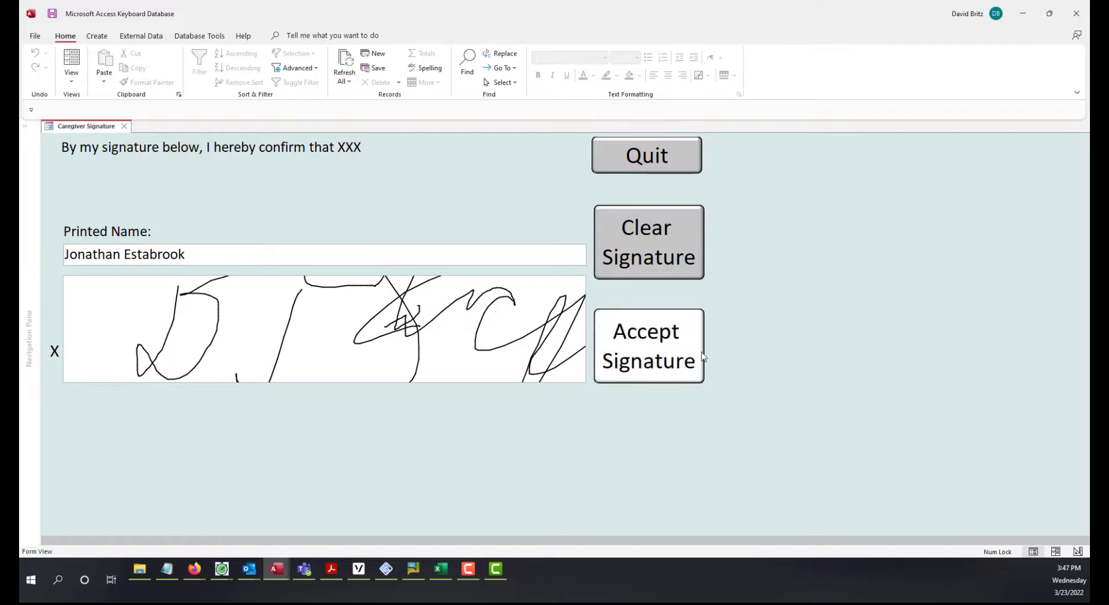
left_click(652, 266)
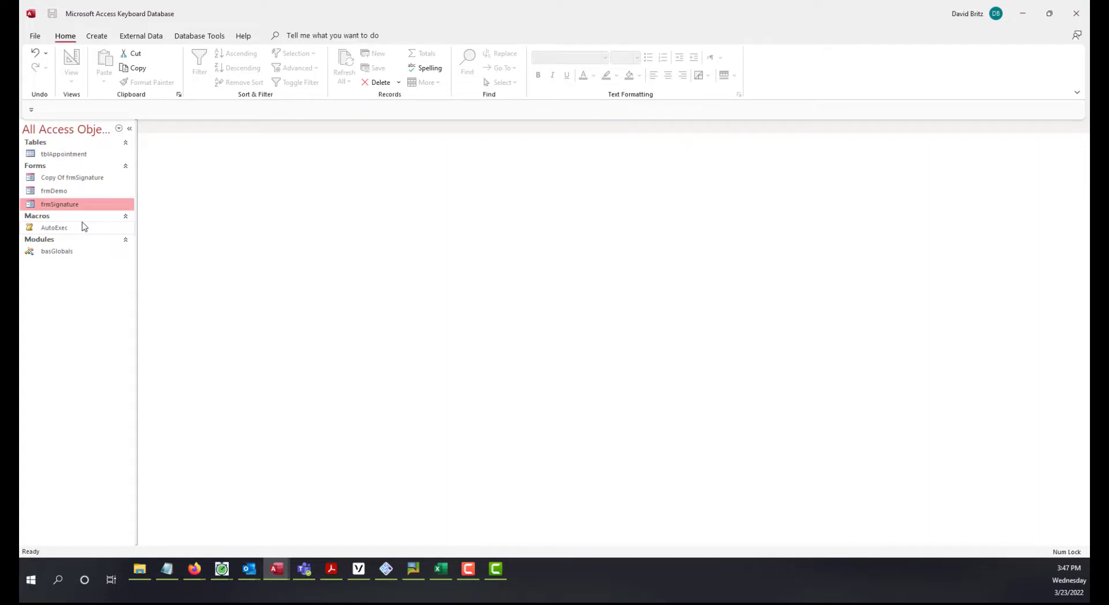
Step: Permanently delete the form Copy Of frmSignature from the database
left_click(75, 193)
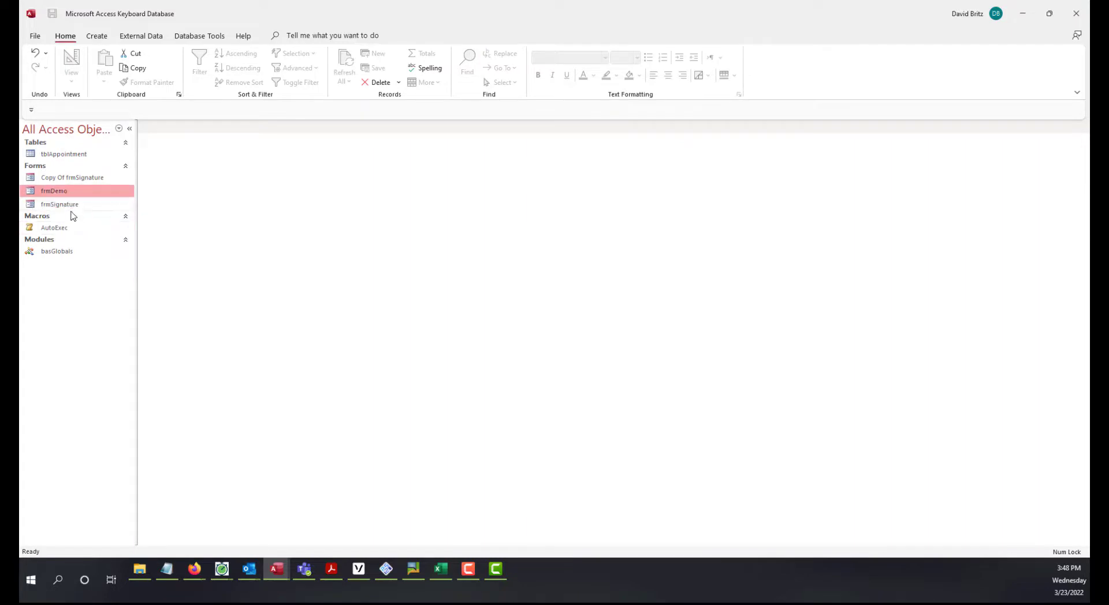
left_click(73, 215)
left_click(83, 180)
key("Delete")
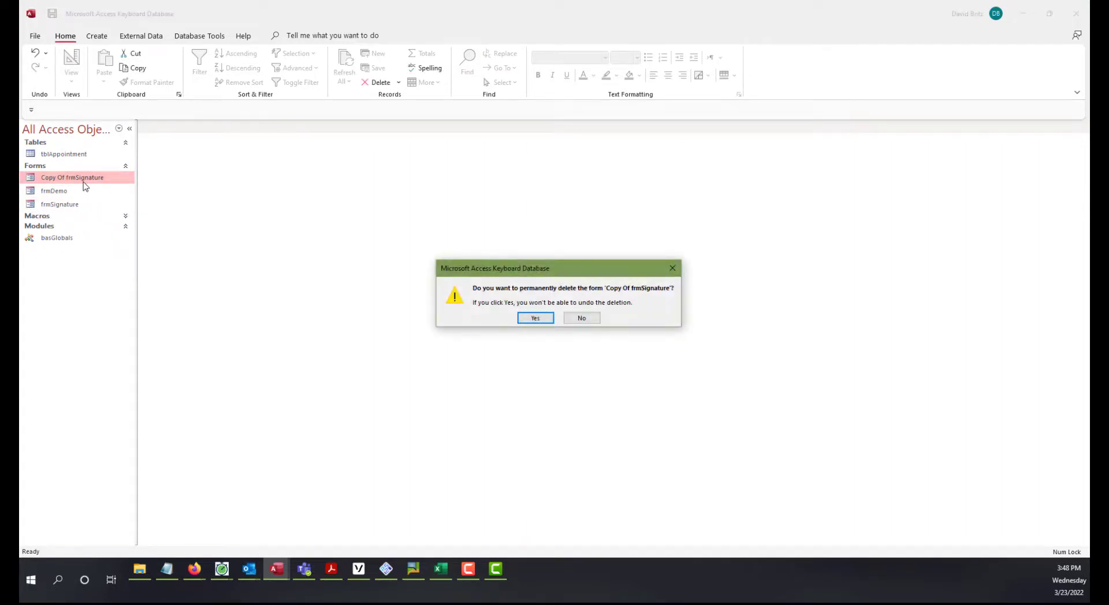
left_click(543, 316)
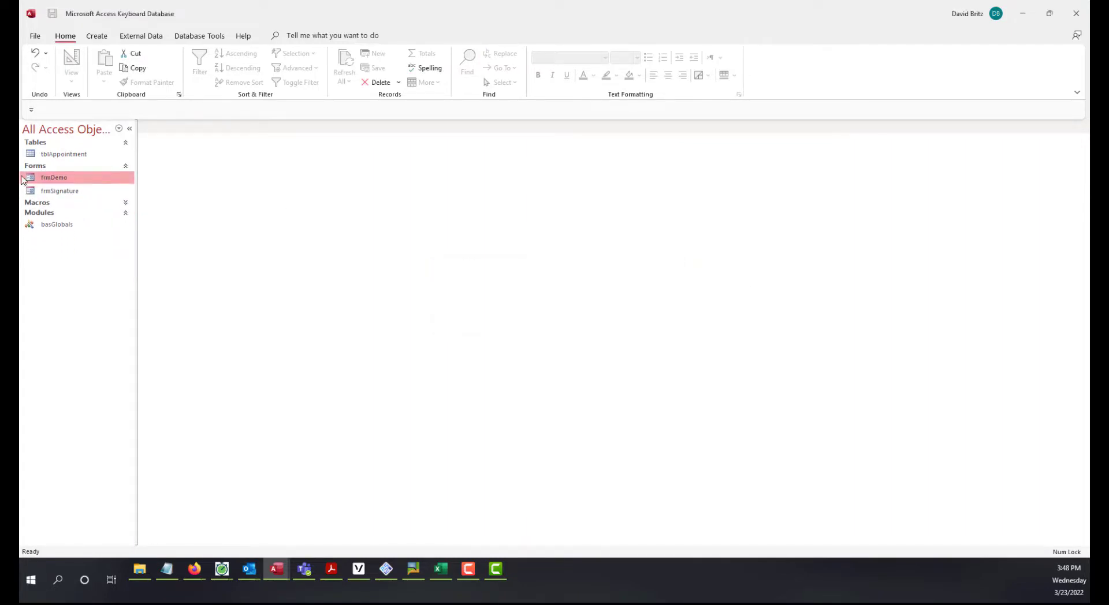
Step: Duplicate the frmSignature form within the database and dismiss the message about it
left_click(47, 191)
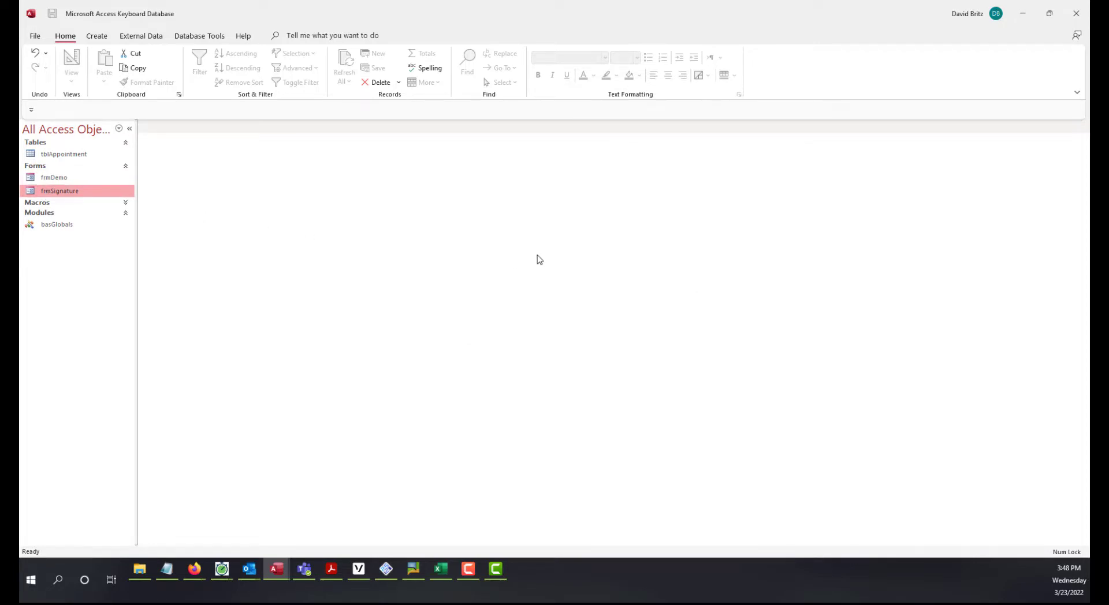
key("ctrl+c")
key("ctrl+v")
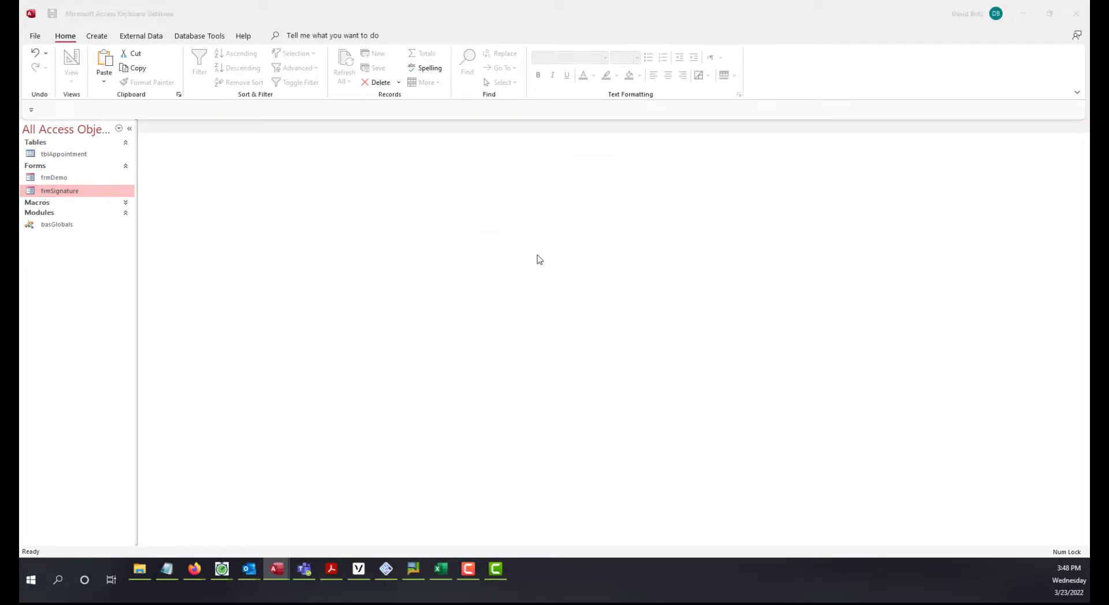
left_click(563, 218)
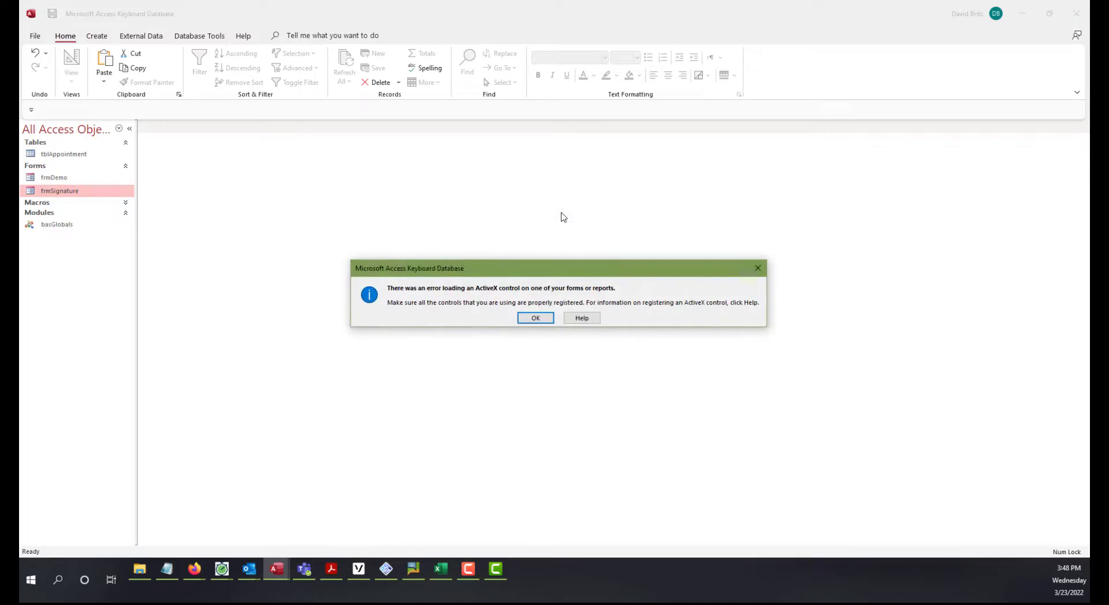
left_click_drag(448, 271, 291, 146)
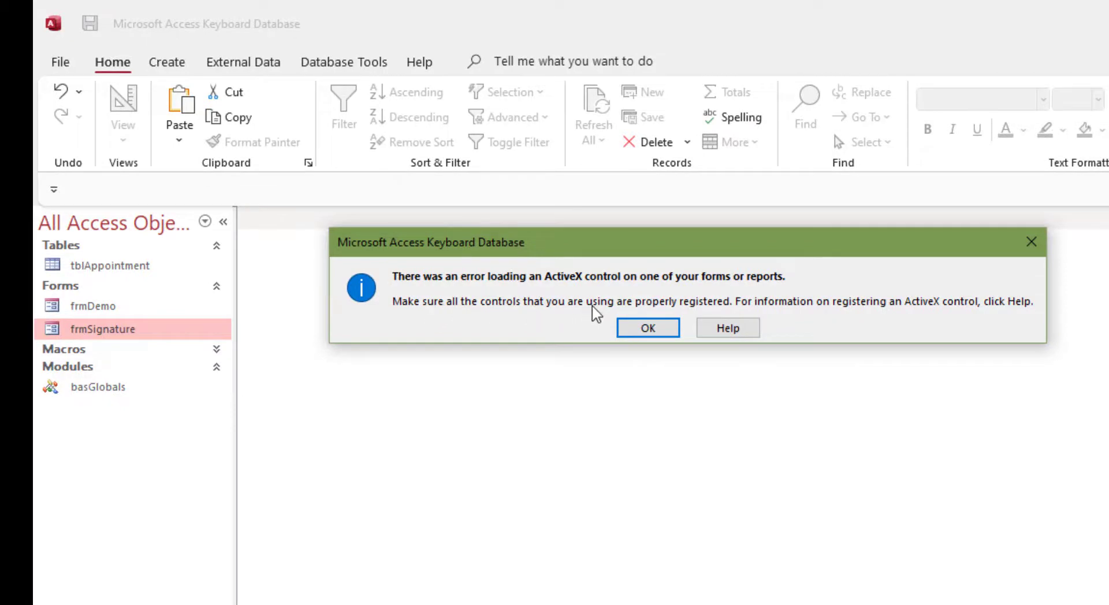
left_click(648, 328)
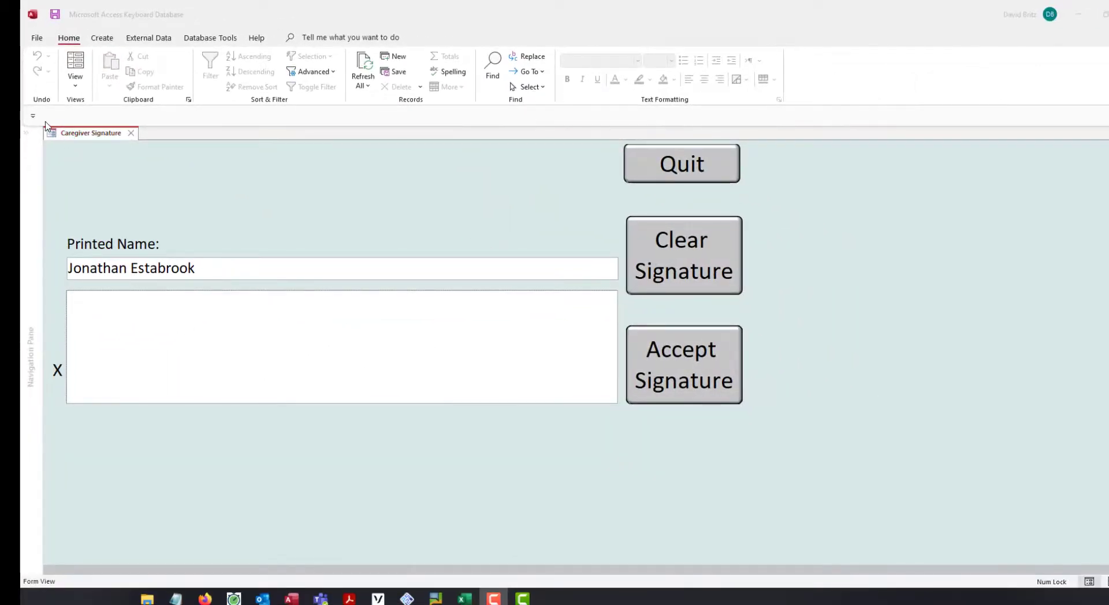
Step: Open both Copy Of frmSignature and frmSignature in Design View, leaving Copy Of Form1 closed
left_click(135, 320)
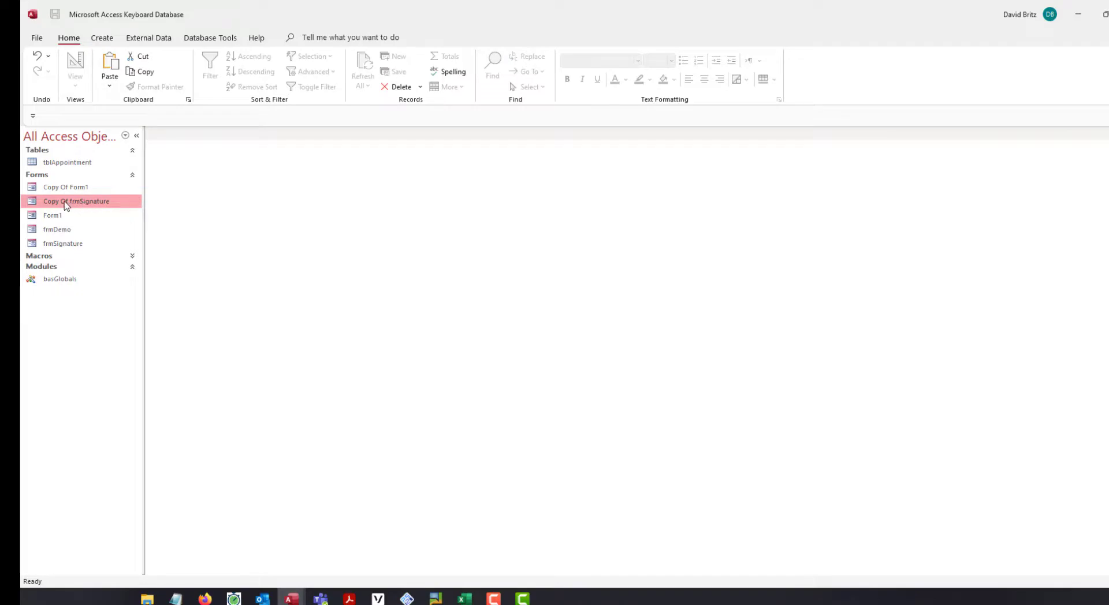
right_click(65, 202)
left_click(109, 243)
right_click(74, 189)
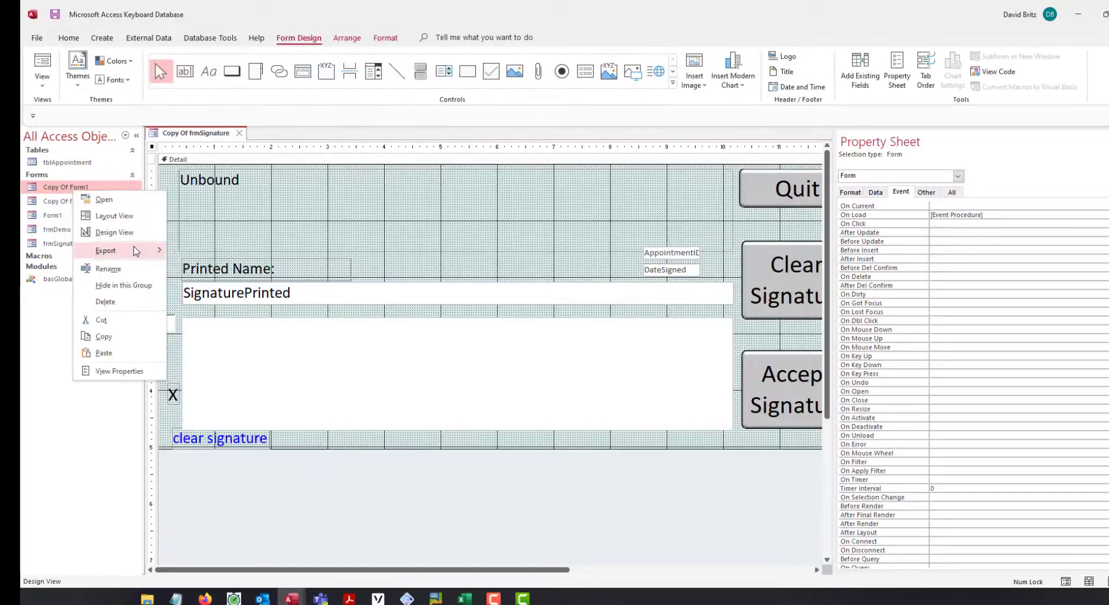
left_click(114, 232)
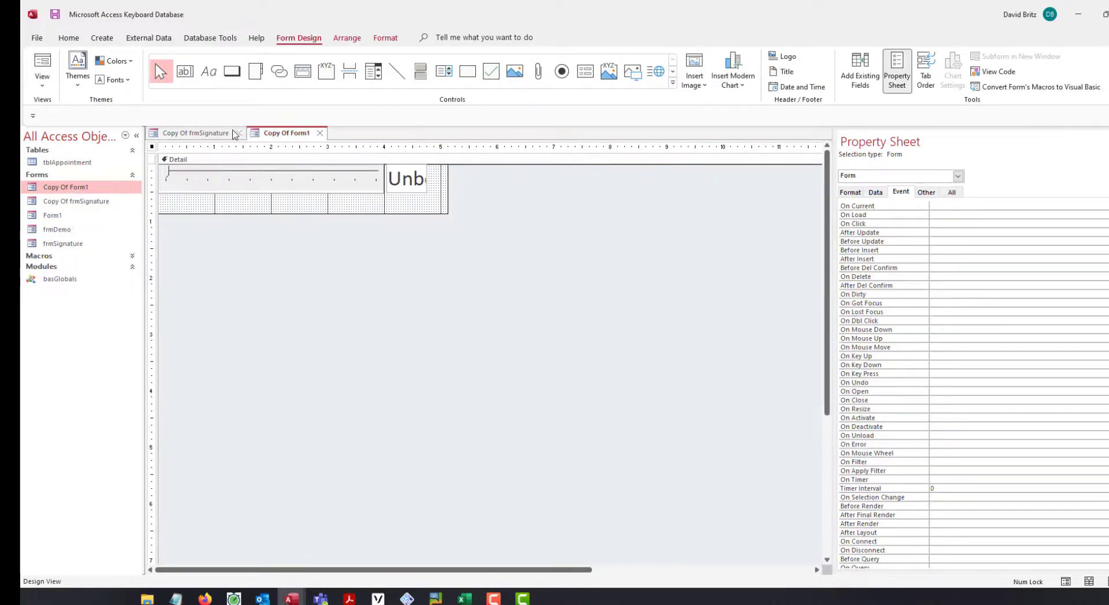
left_click(322, 134)
right_click(64, 244)
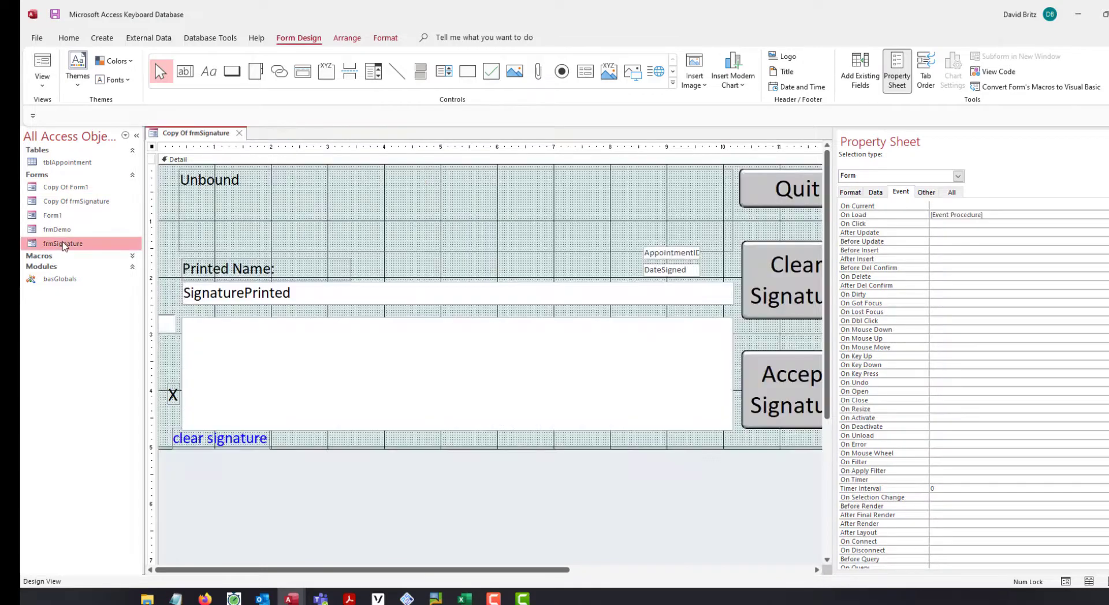
left_click(103, 280)
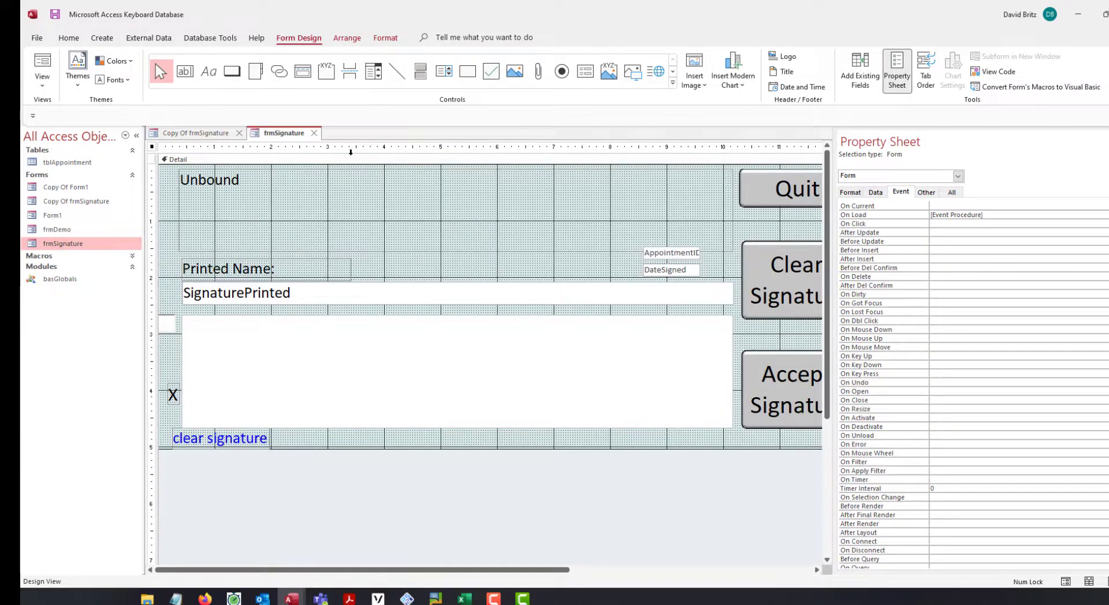
Step: Replace the signature box in Copy Of frmSignature with the inkSignature control copied from frmSignature, placing it directly below the SignaturePrinted field
left_click(310, 335)
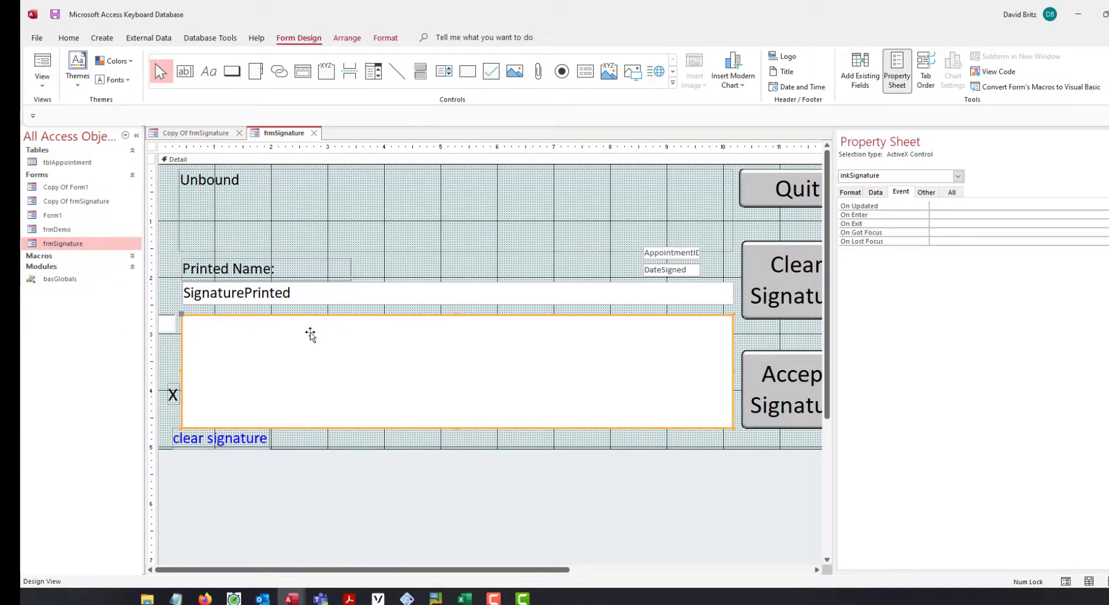
left_click(191, 134)
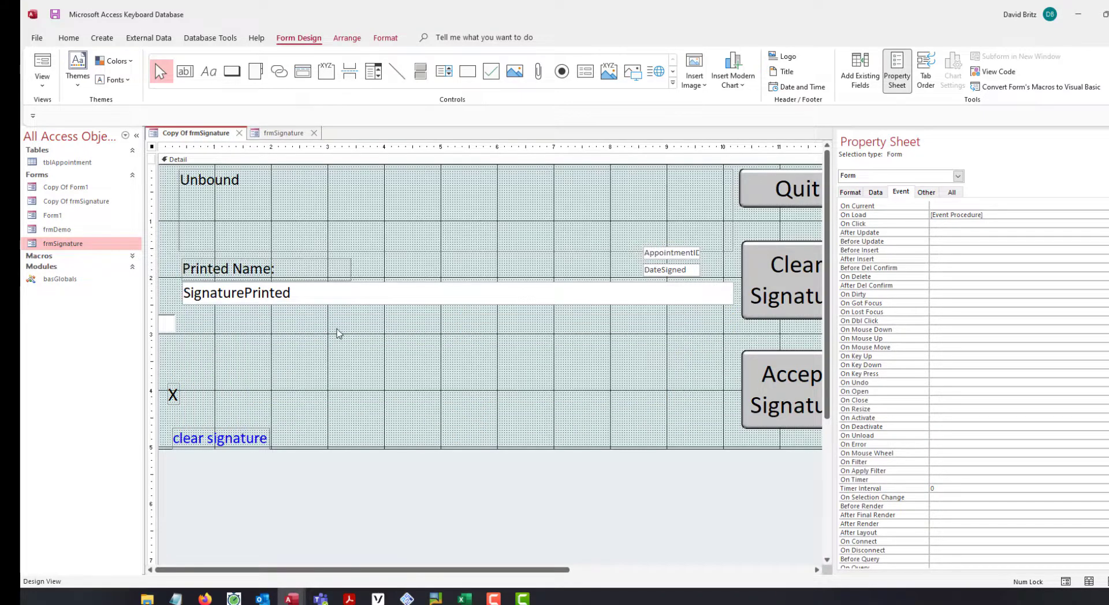
key("ctrl+v")
left_click_drag(341, 278, 361, 428)
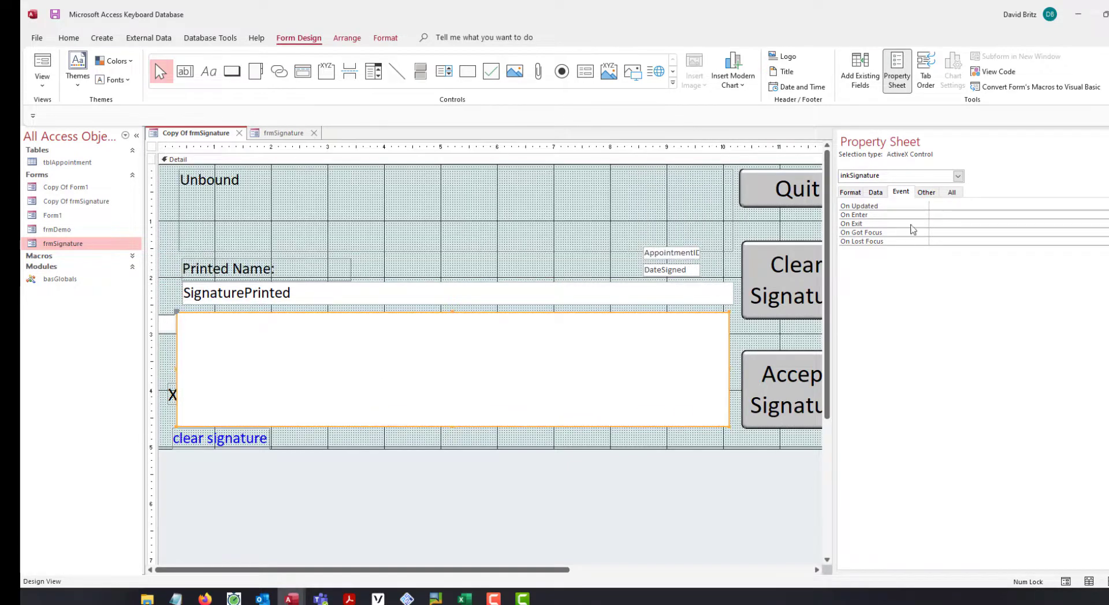
Step: Compare the Other properties of the inkSignature control in Copy Of frmSignature and frmSignature
left_click(925, 194)
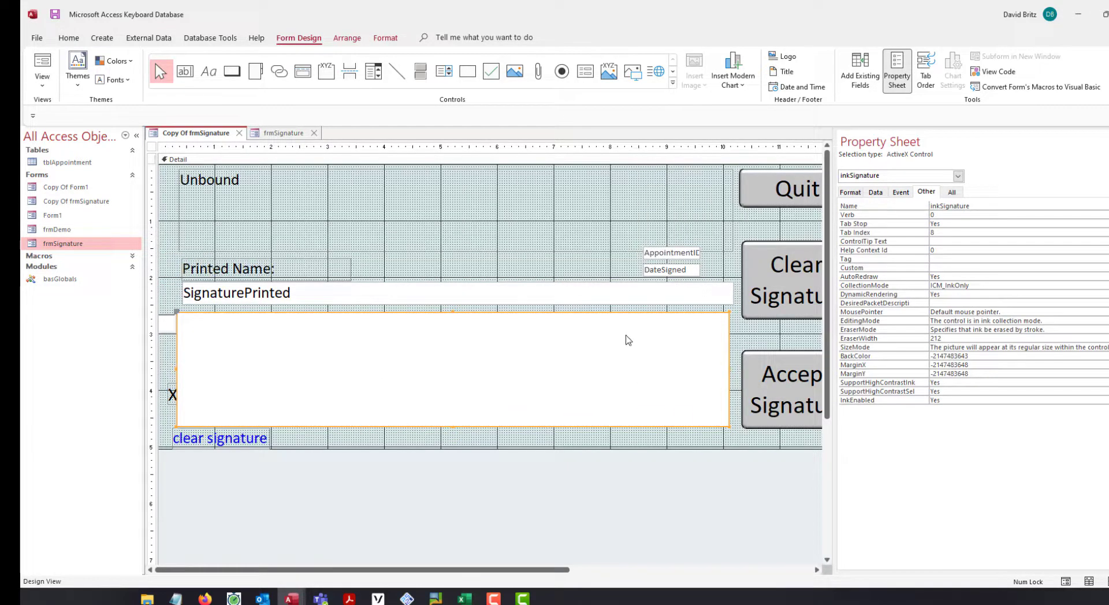
left_click(256, 133)
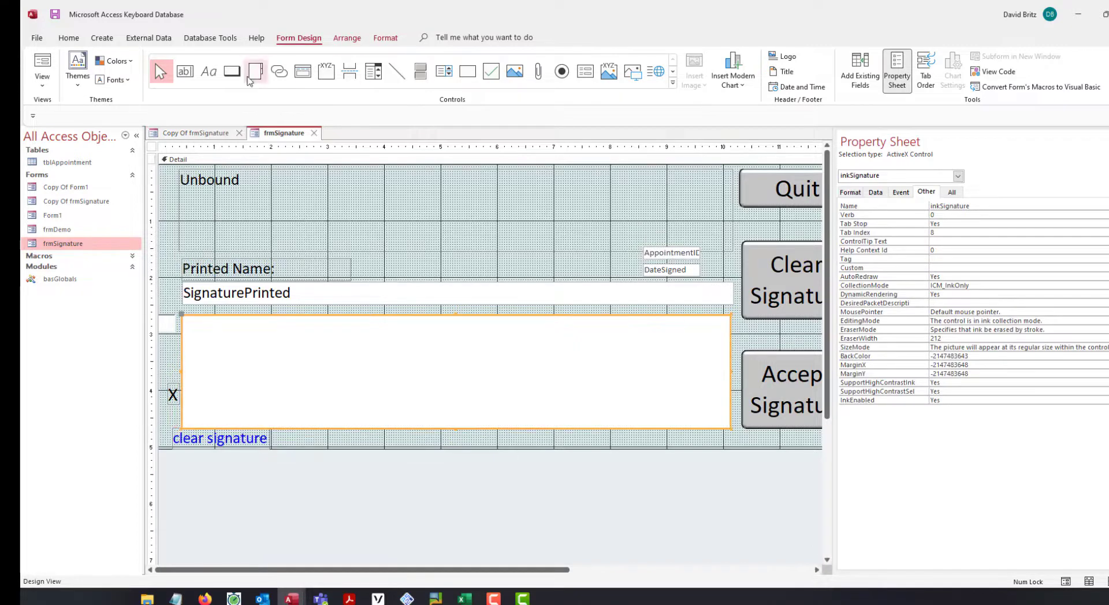
left_click(197, 133)
Step: Test drawing and clearing signatures on Copy Of frmSignature in Form View, and return it to Design View
left_click(33, 78)
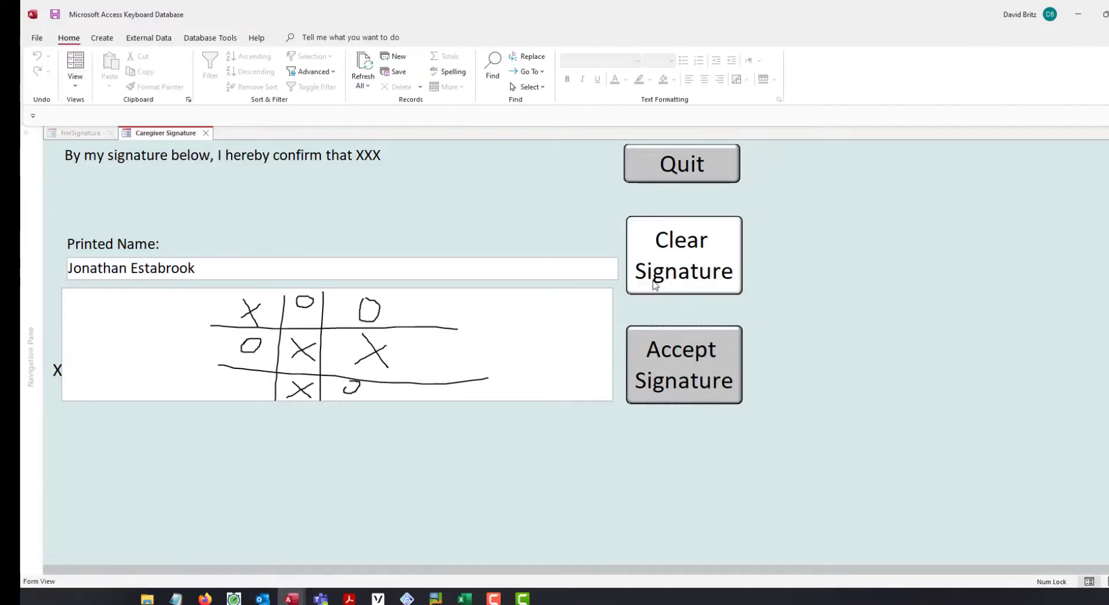
left_click(654, 285)
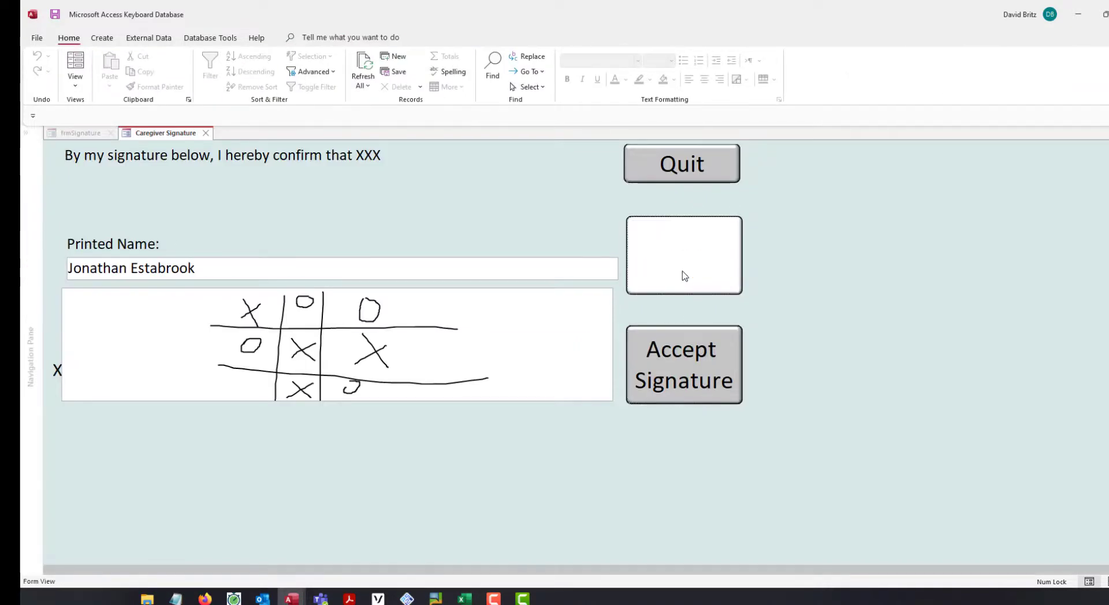
mouse_move(371, 334)
left_mouse_down()
mouse_move(399, 347)
mouse_move(94, 351)
mouse_move(602, 271)
mouse_move(240, 320)
mouse_move(90, 312)
mouse_move(334, 295)
left_mouse_up()
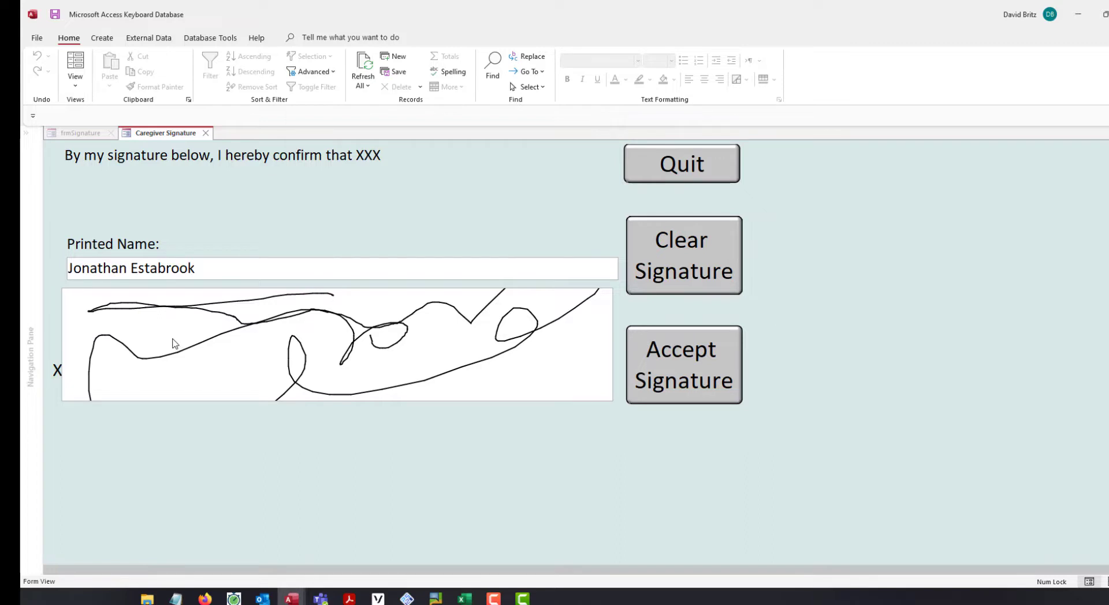
left_click_drag(167, 322, 169, 365)
right_click(165, 137)
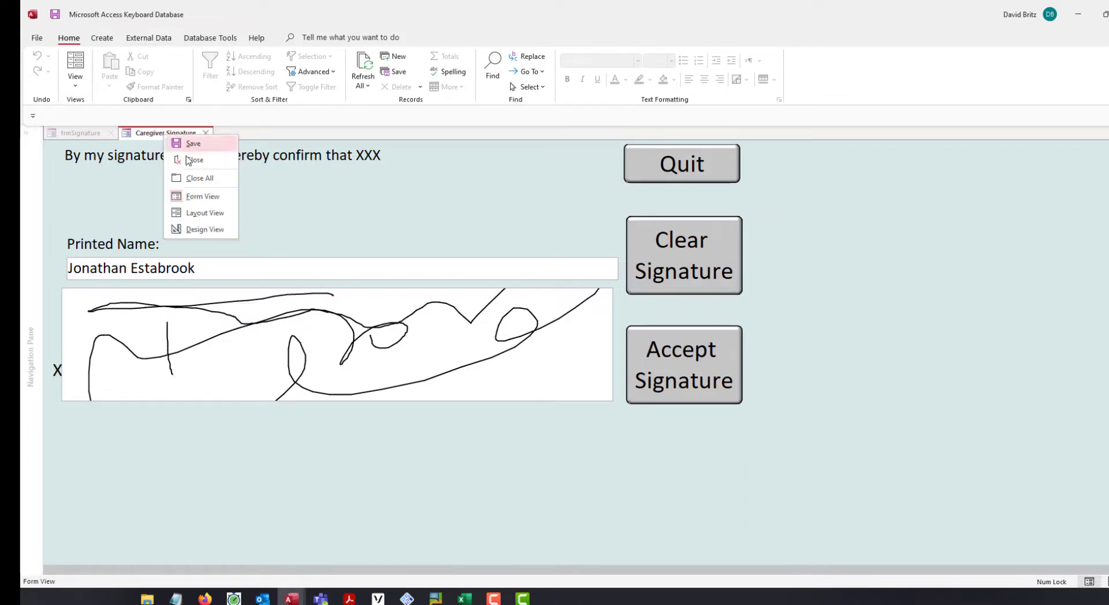
left_click(205, 229)
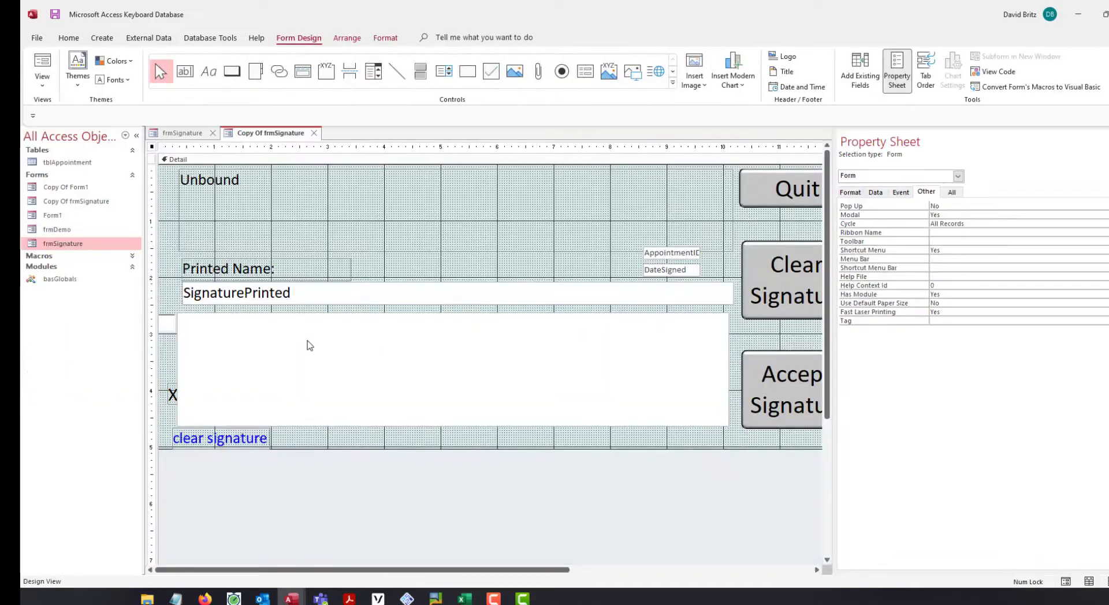
Step: Delete the signature control from Copy Of frmSignature and check the OLE Class of the inkSignature control in frmSignature
key("Delete")
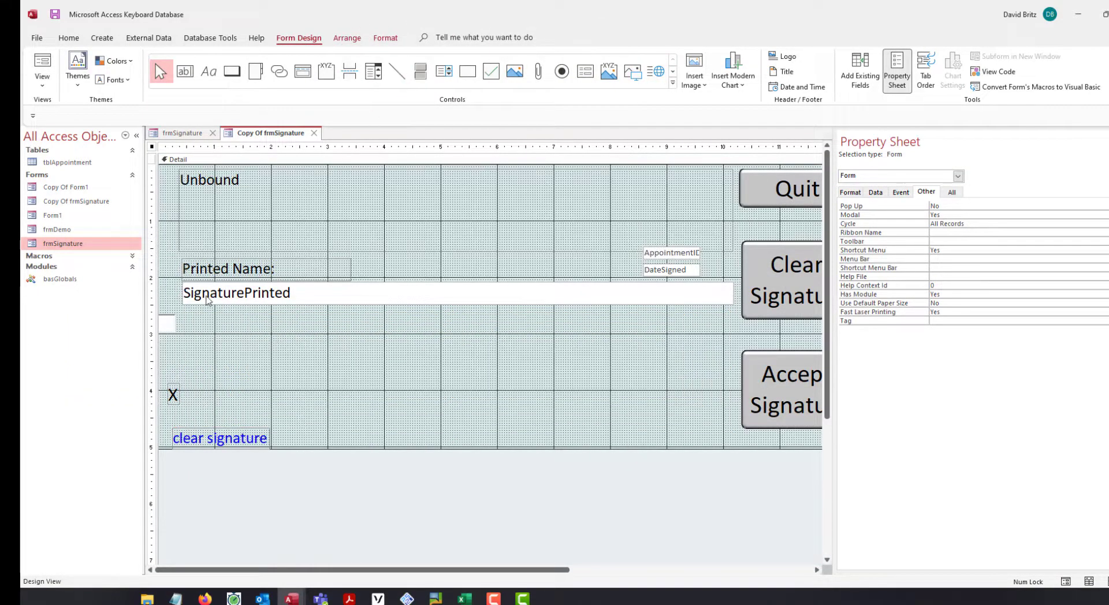
left_click(489, 389)
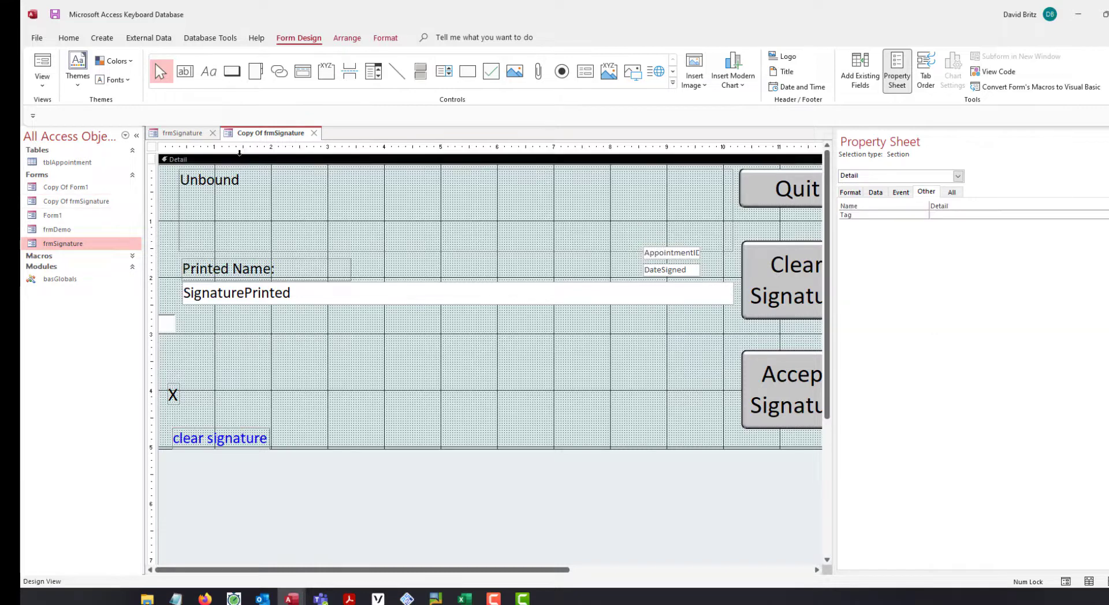
left_click(171, 134)
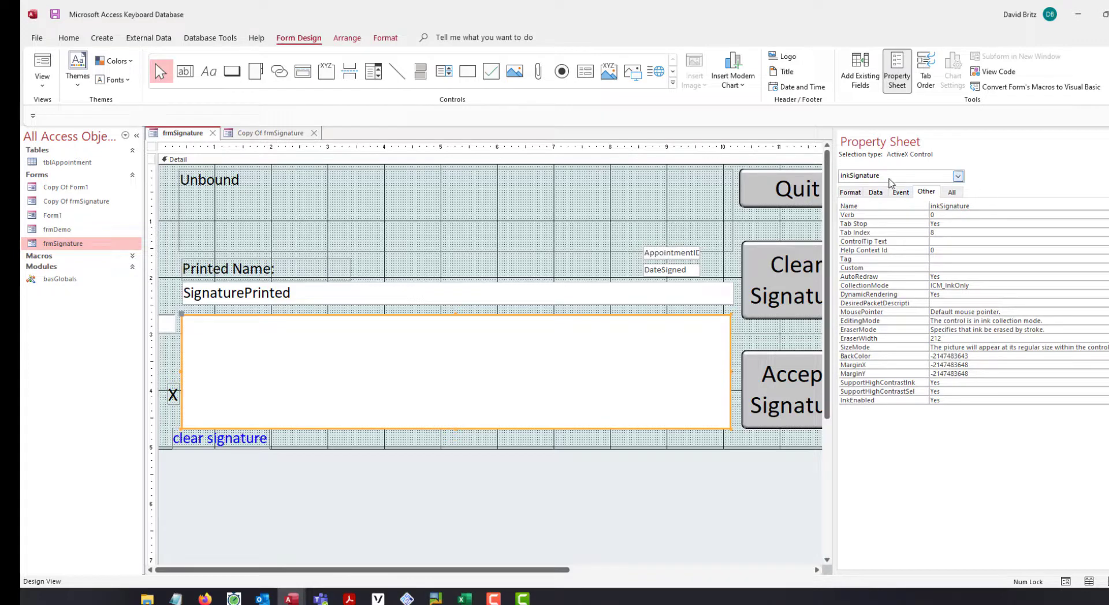
left_click(926, 193)
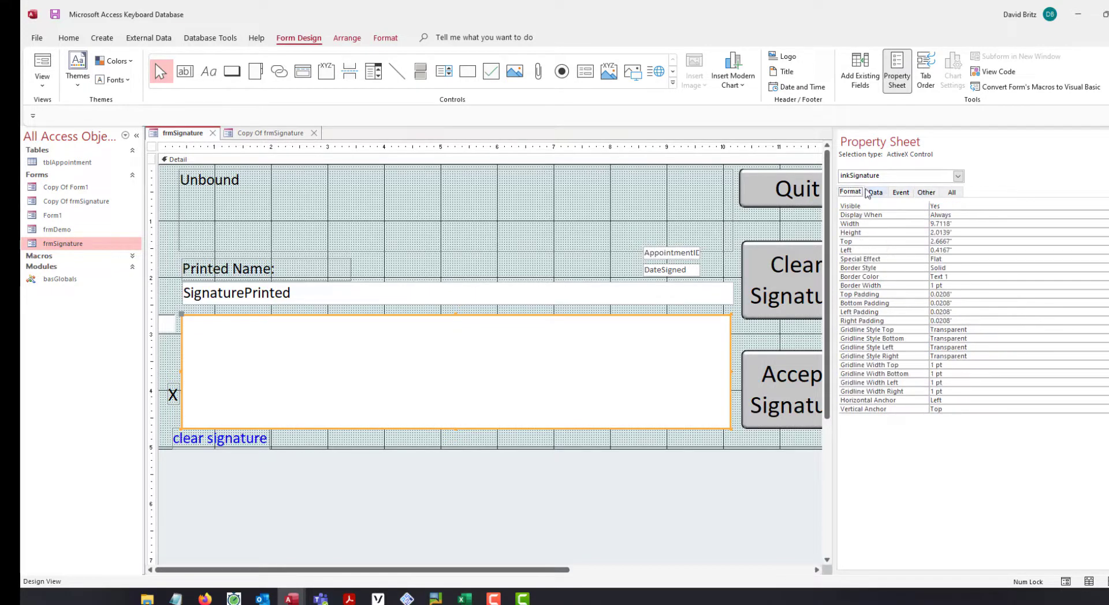
left_click(874, 194)
left_click(633, 236)
left_click(543, 367)
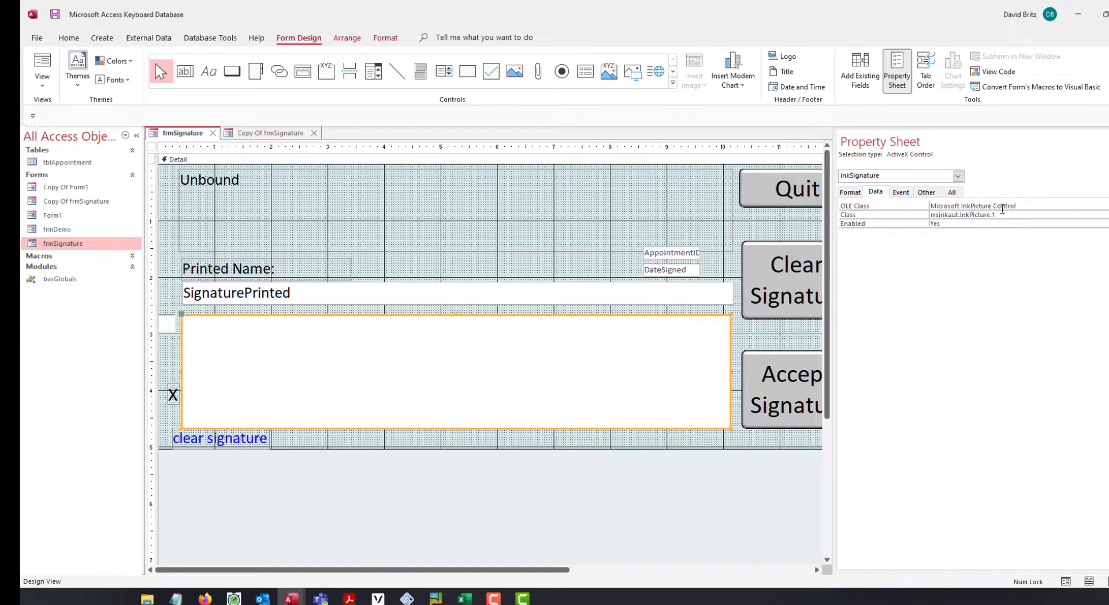
left_click_drag(1049, 209, 868, 197)
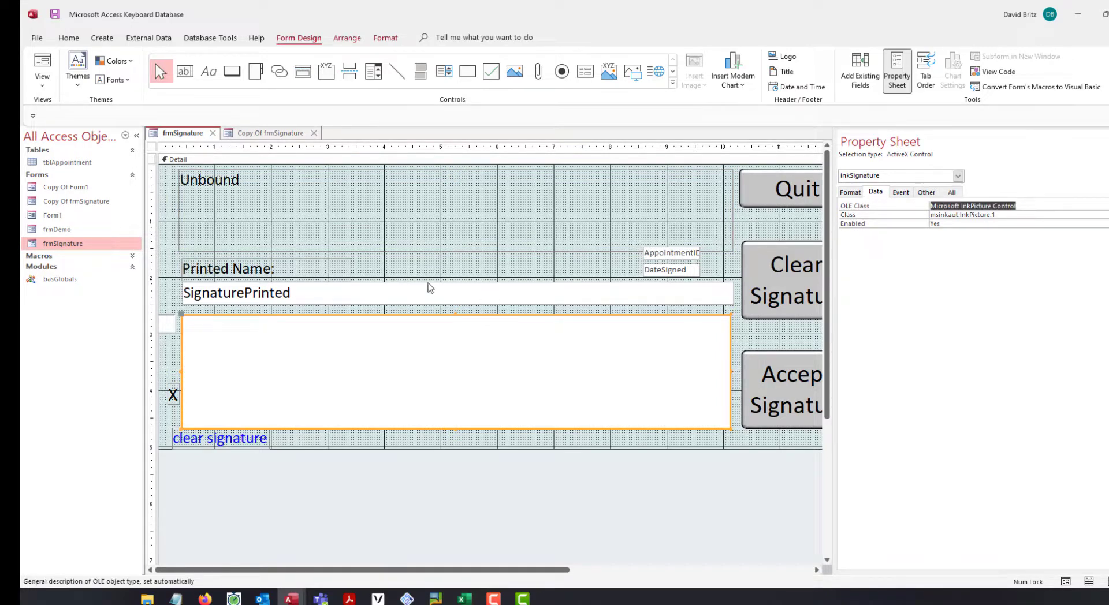
Step: Insert a Microsoft InkPicture Control as a new ActiveX control on Copy Of frmSignature
left_click(262, 134)
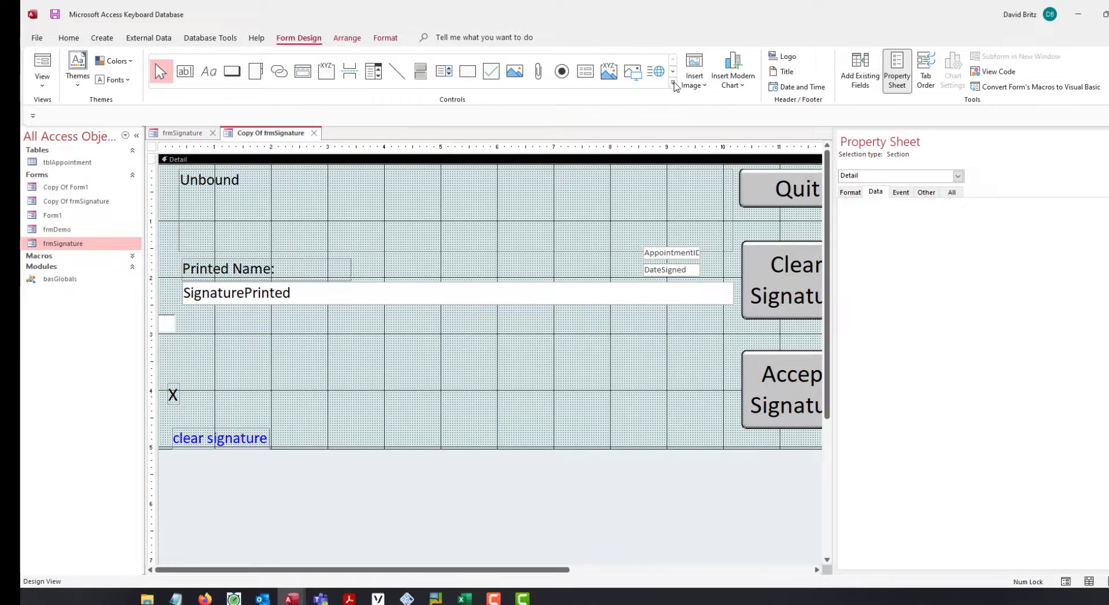
left_click(673, 83)
left_click(186, 149)
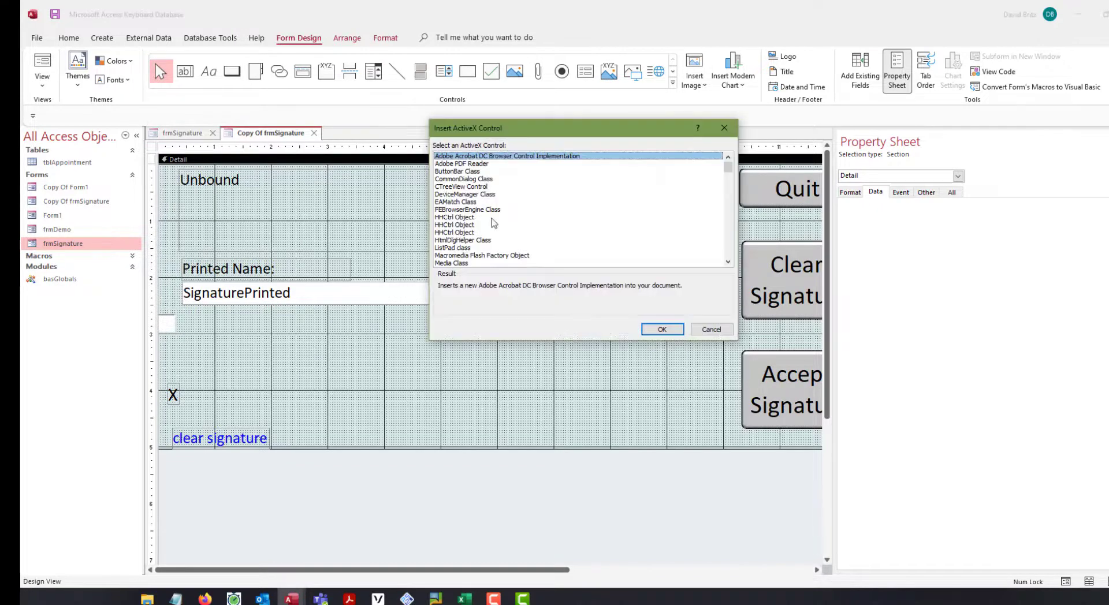
scroll(496, 234, "down", 10)
scroll(495, 237, "up", 8)
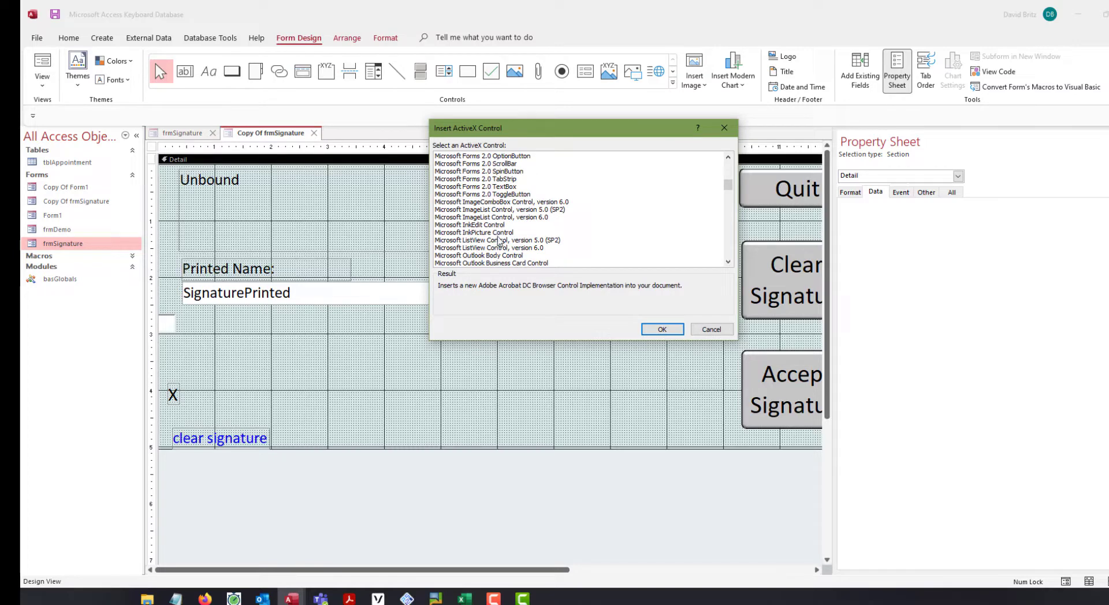
left_click(498, 233)
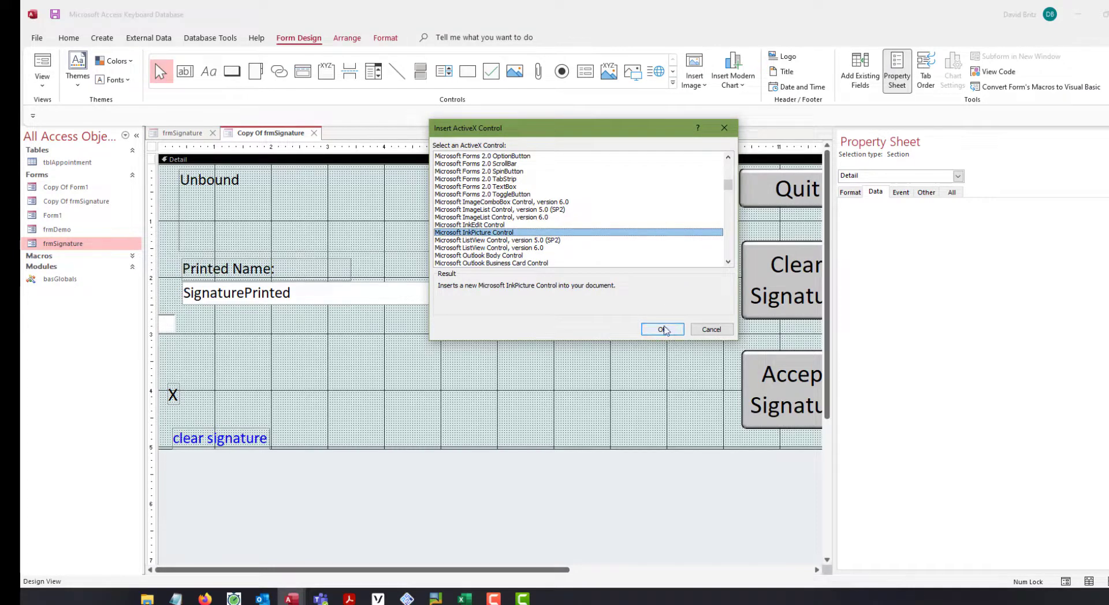
left_click(662, 330)
left_click(211, 225)
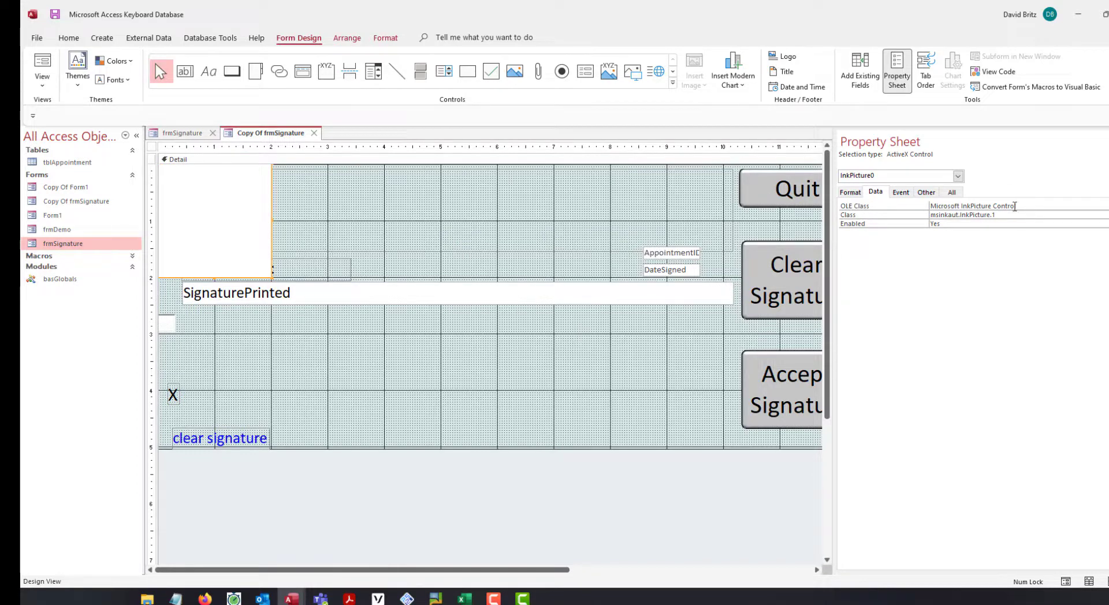
Step: Name the new ink control InkSignature, and move and widen it to match the SignaturePrinted field directly above it
left_click(925, 194)
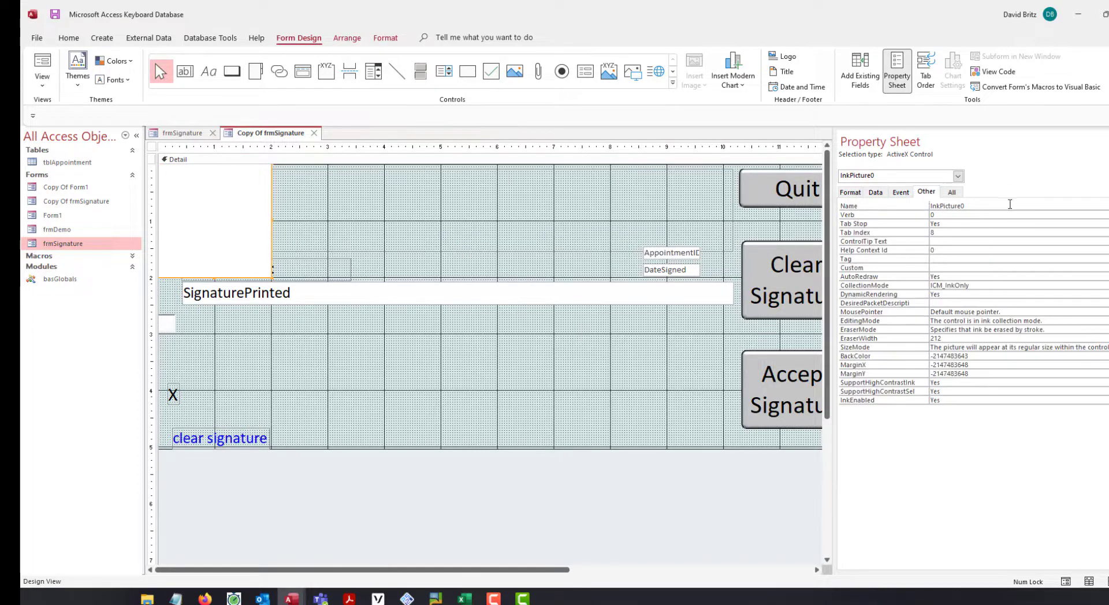
left_click(1010, 206)
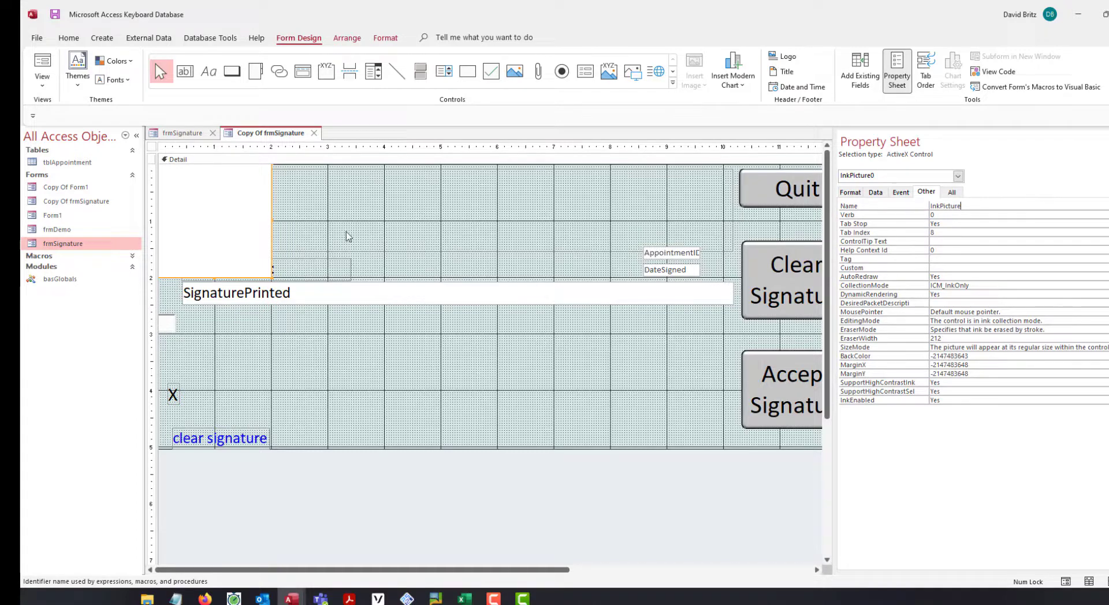
left_click(181, 134)
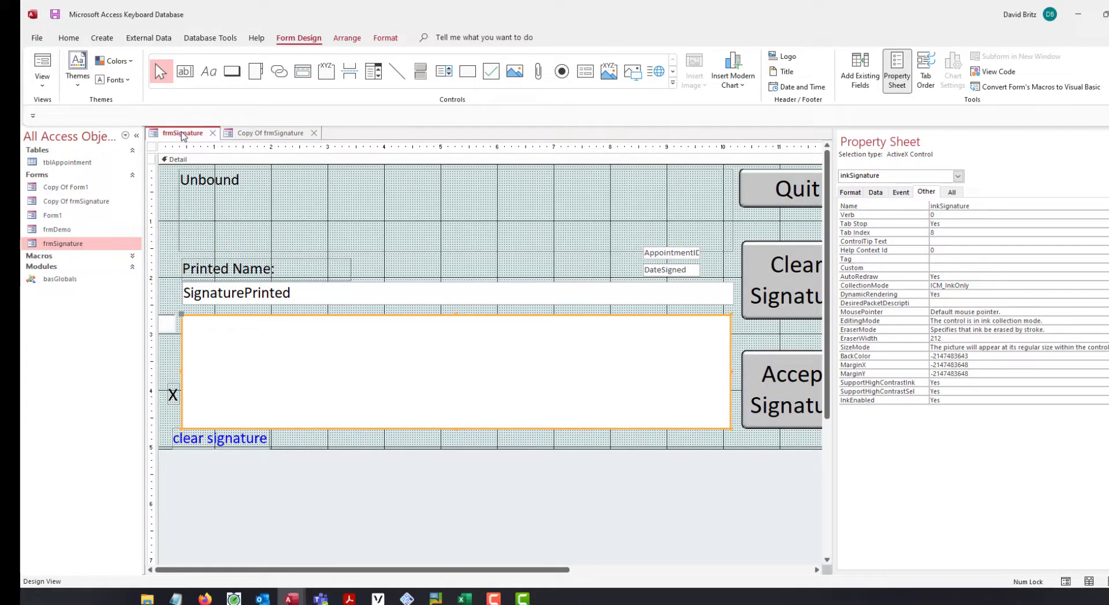
left_click(267, 134)
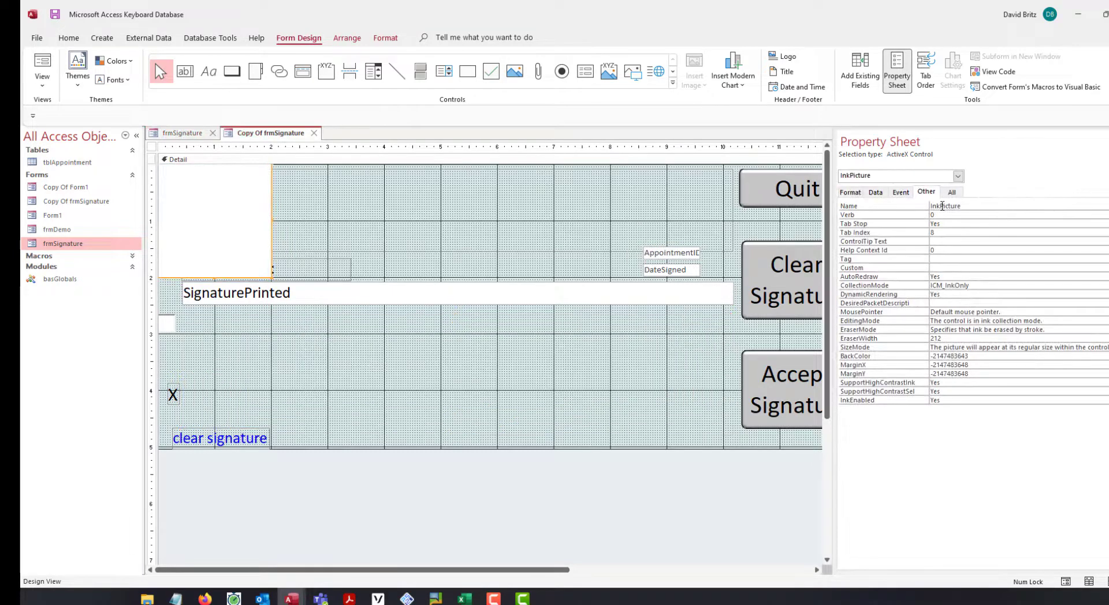
left_click_drag(943, 206, 1088, 209)
type("Signa")
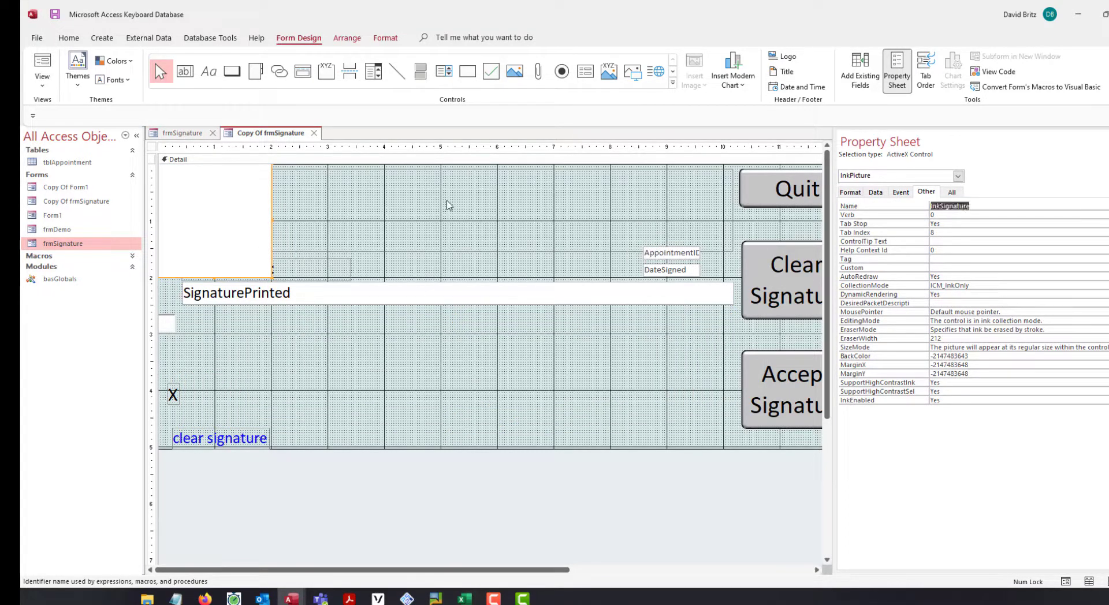
left_click(193, 210)
left_click_drag(254, 207, 731, 373)
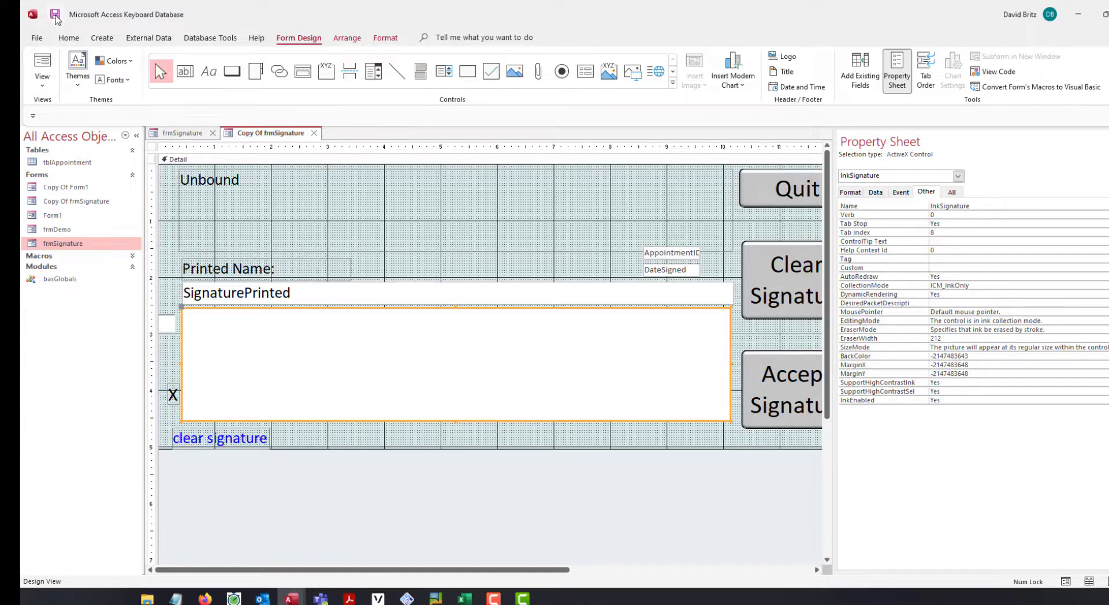
Step: Replace the existing drawing on Copy Of frmSignature with a freehand signature in Form View, accept it, and close the form
left_click(36, 58)
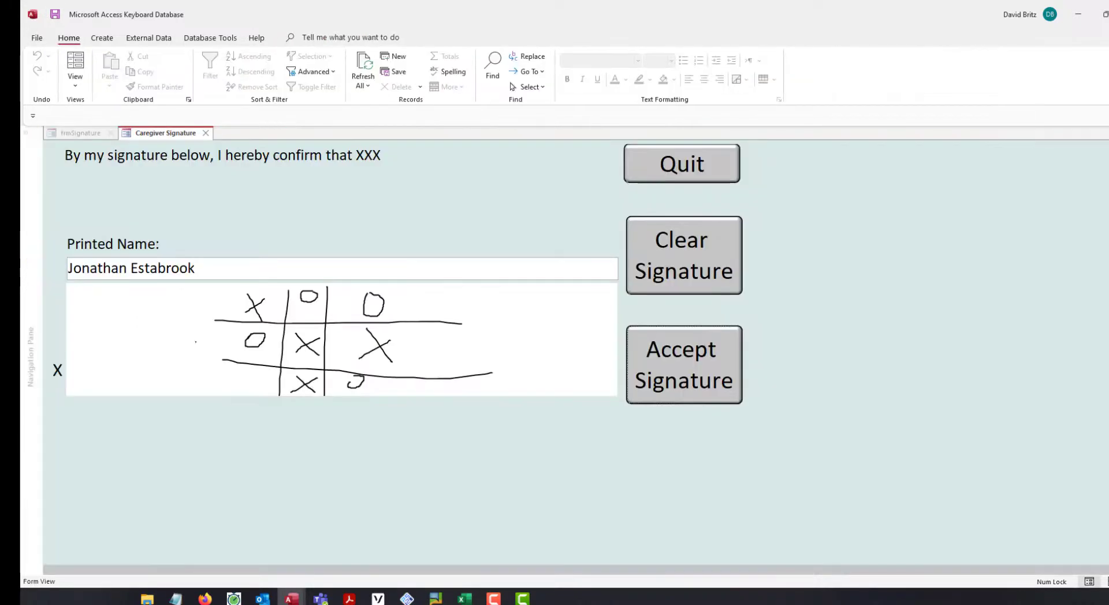
left_click(691, 243)
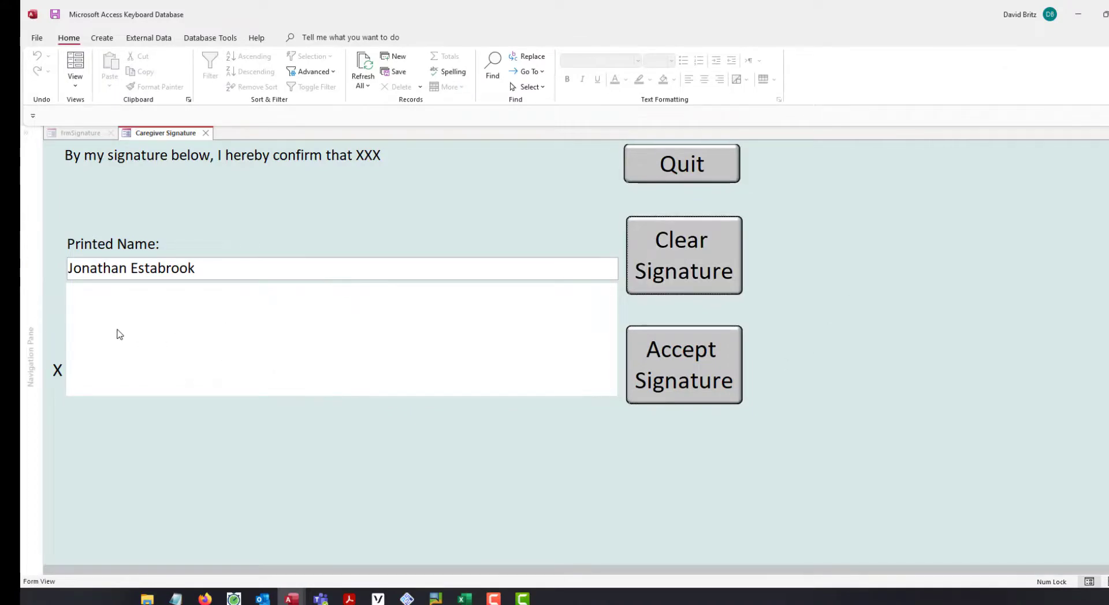
mouse_move(117, 330)
left_mouse_down()
mouse_move(384, 351)
mouse_move(367, 315)
mouse_move(438, 366)
mouse_move(156, 318)
mouse_move(507, 306)
left_mouse_up()
left_click(704, 370)
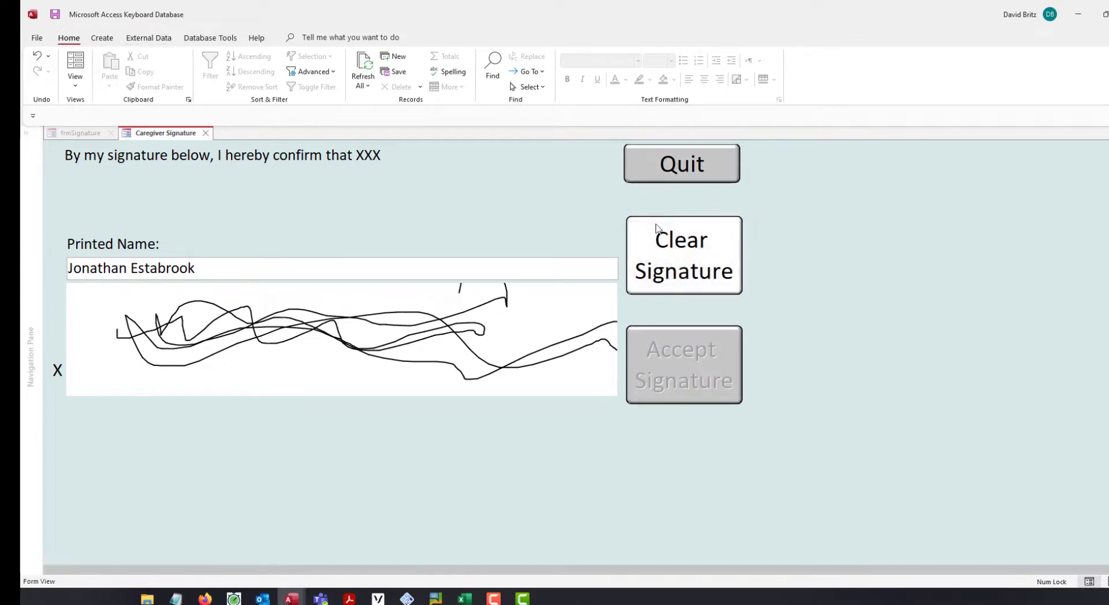
left_click(206, 134)
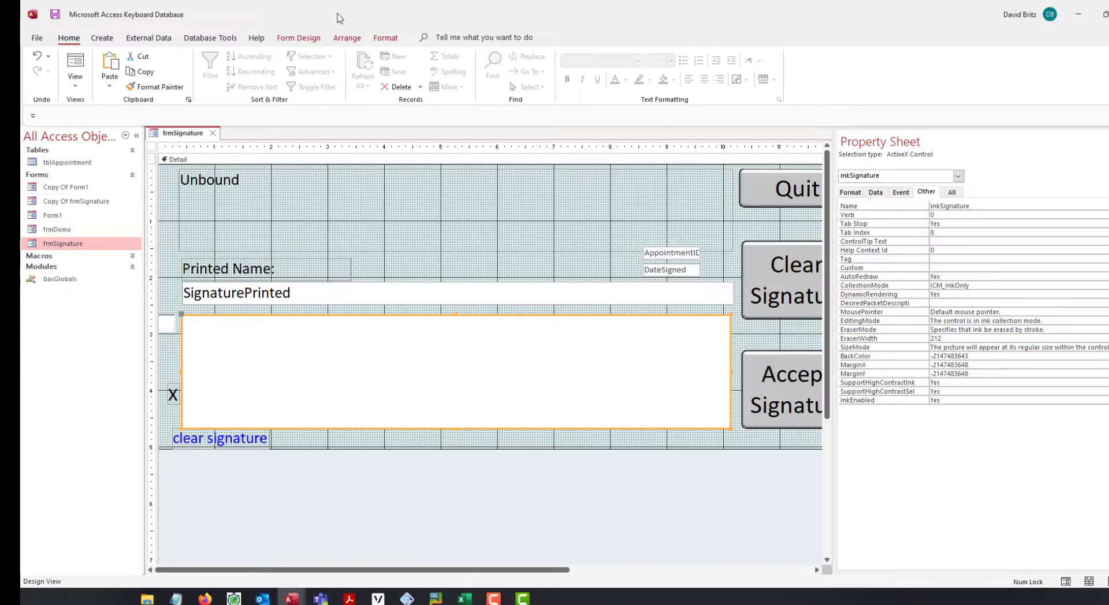
left_click(299, 38)
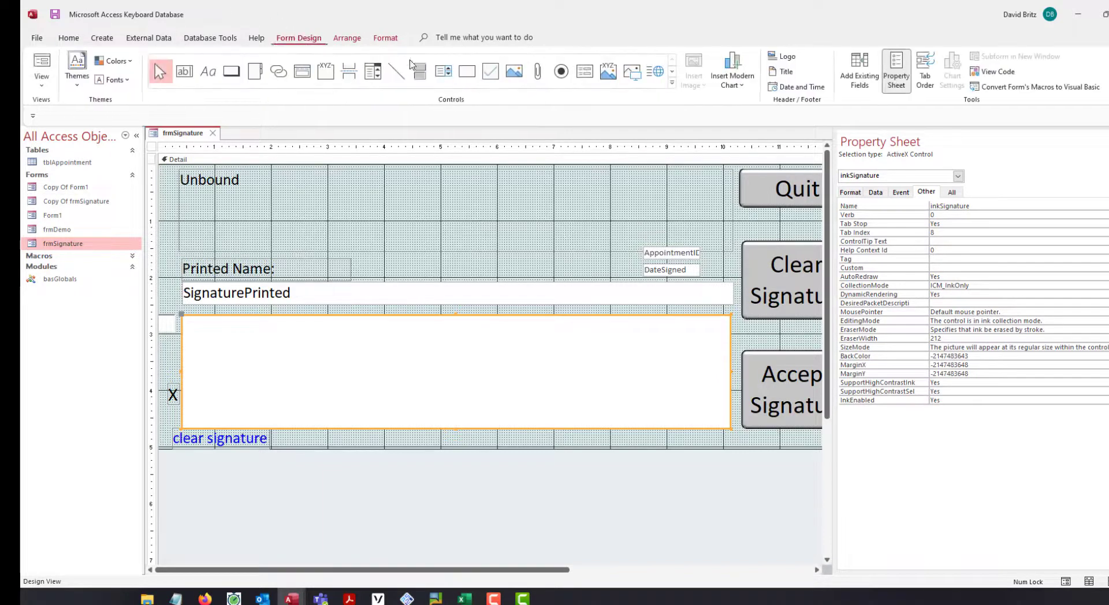
left_click(672, 83)
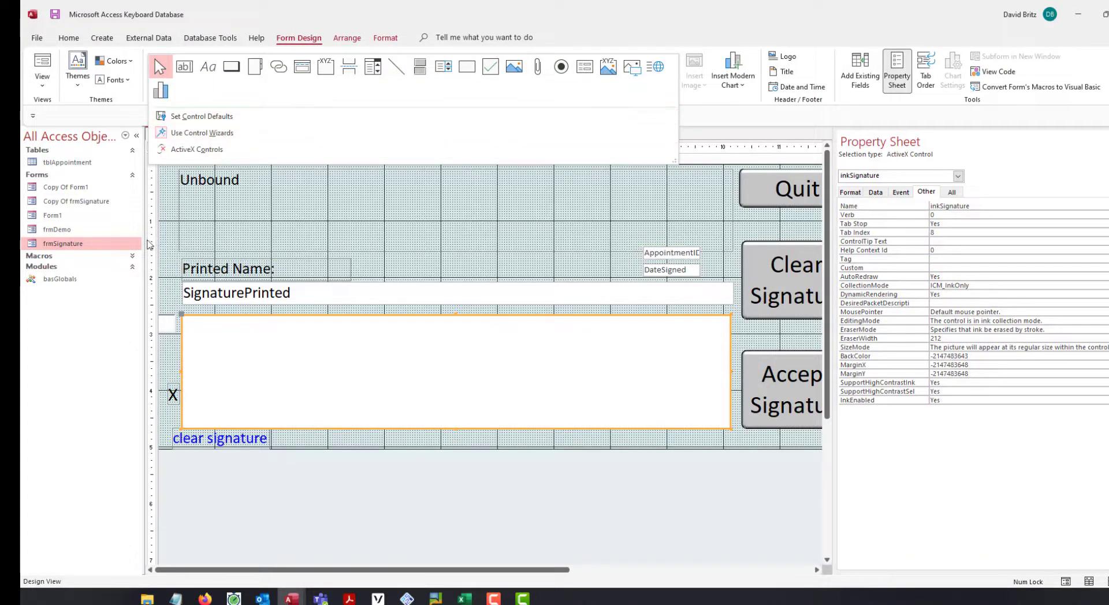
left_click(111, 376)
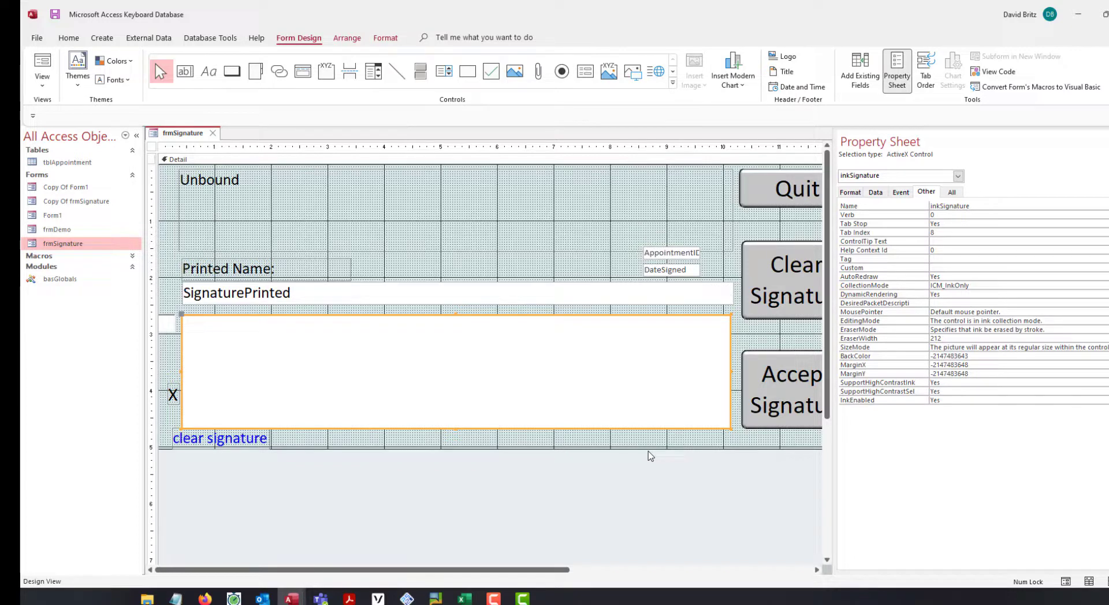
Step: Open Form1 in Design View
left_click(60, 216)
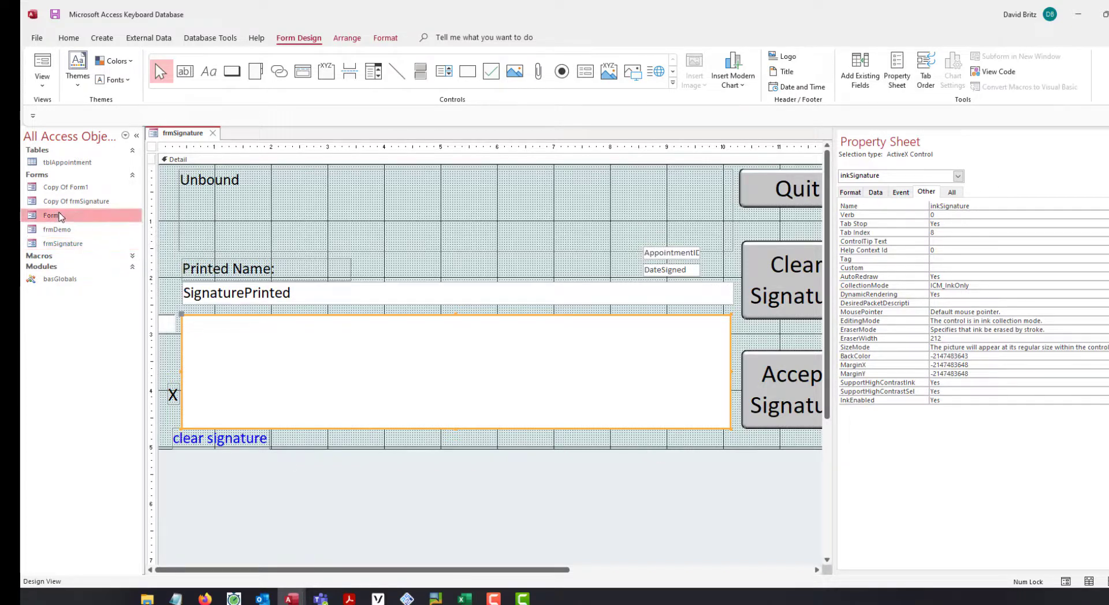
right_click(60, 216)
left_click(119, 257)
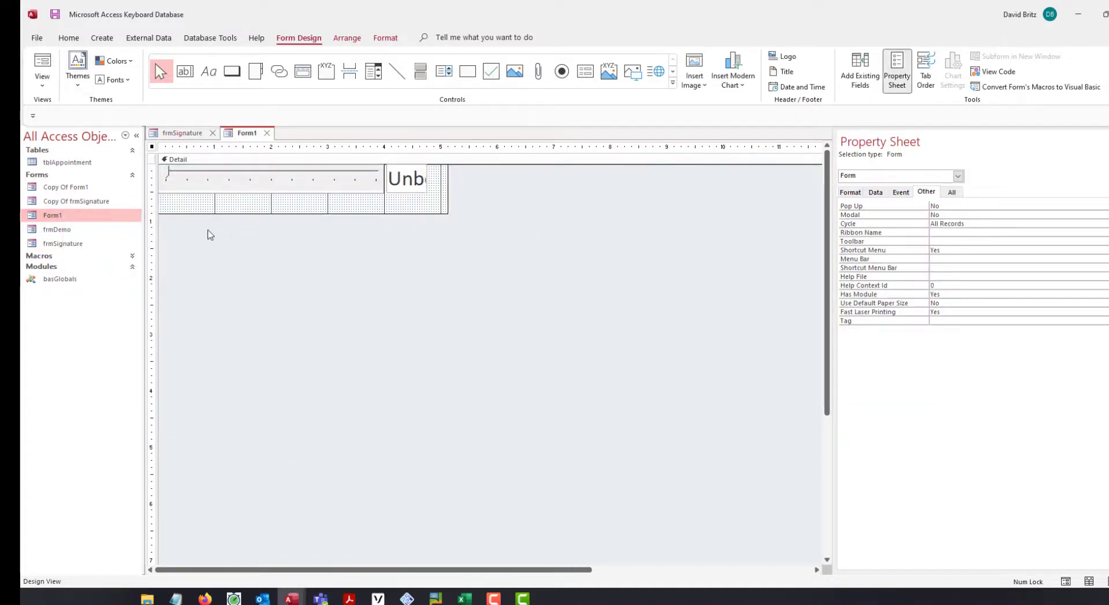
Step: Permanently delete the Copy Of Form1 form
left_click(90, 188)
key("Delete")
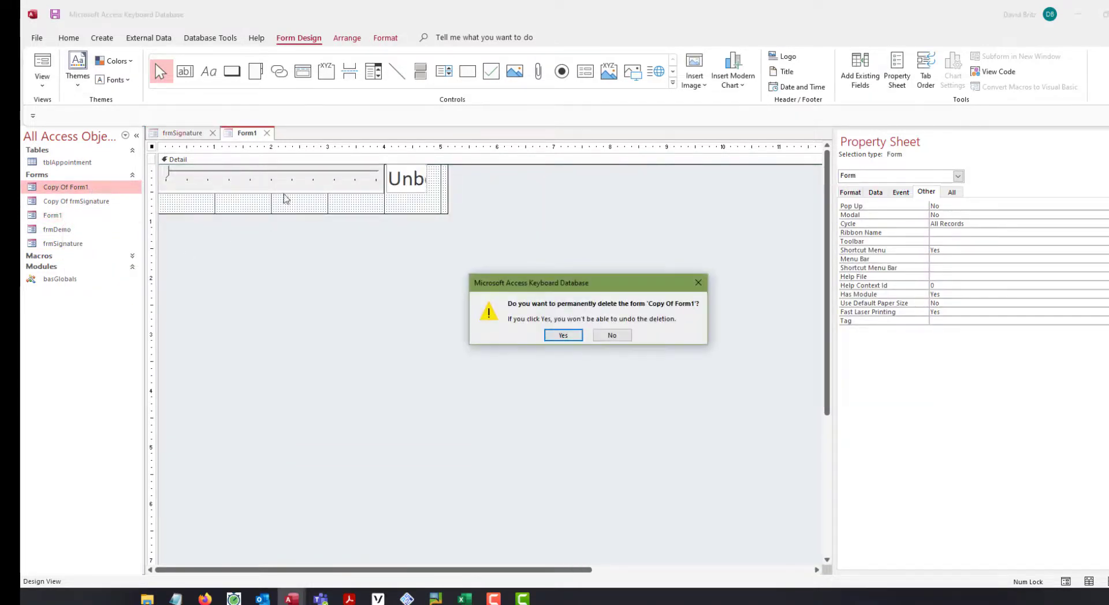
left_click(565, 336)
Step: Test the slider on Form1 in Form View by moving it to 3, and close the form
left_click(42, 62)
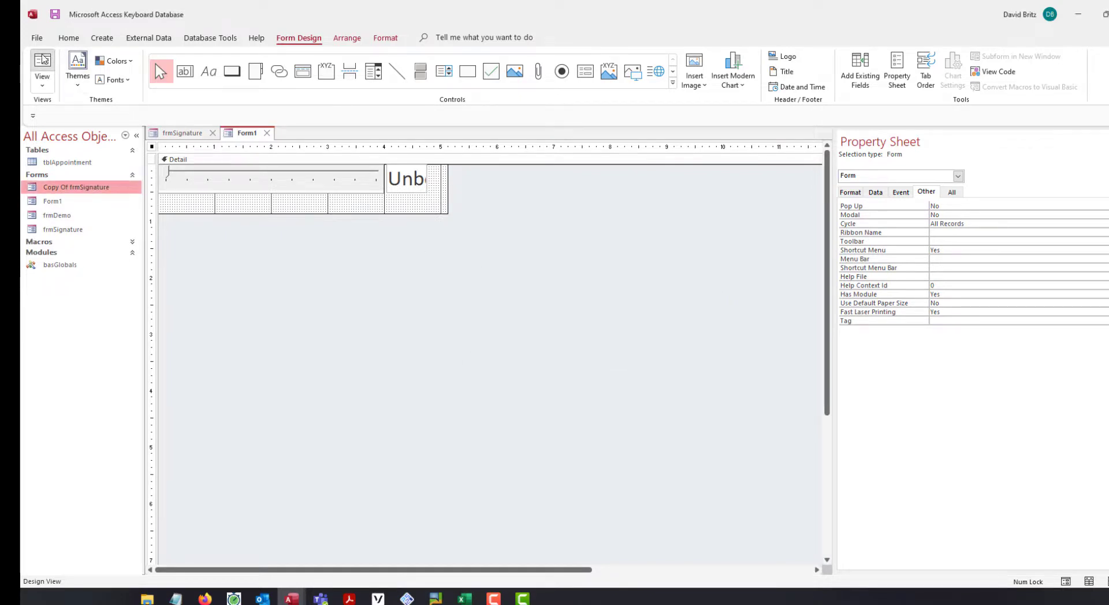
left_click_drag(263, 142, 226, 160)
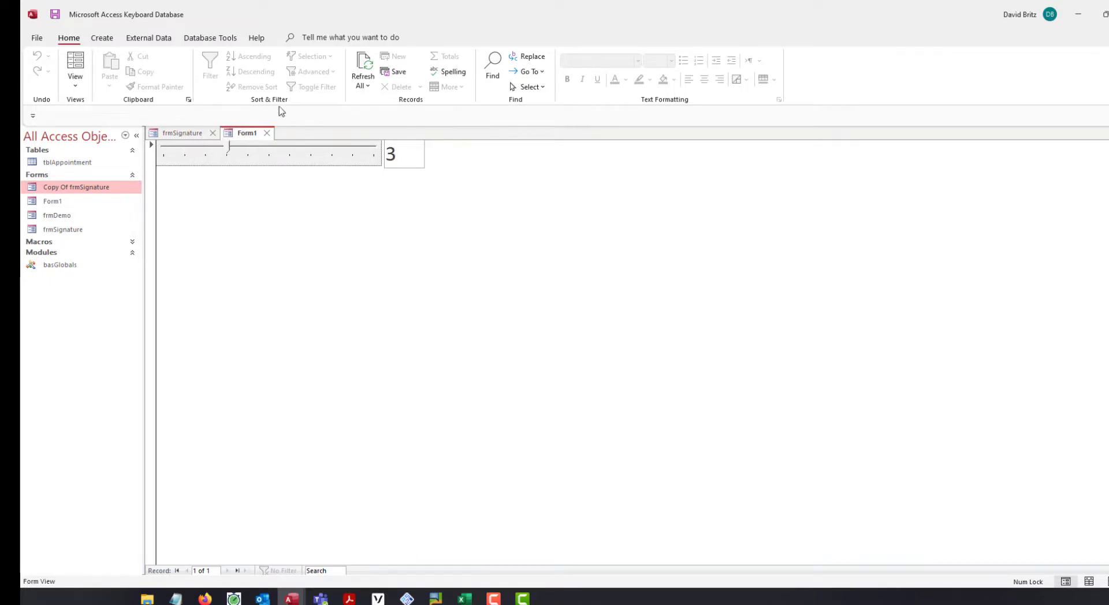
left_click(267, 133)
Step: Duplicate Form1 as a new form named Copy Of Form1
left_click(52, 201)
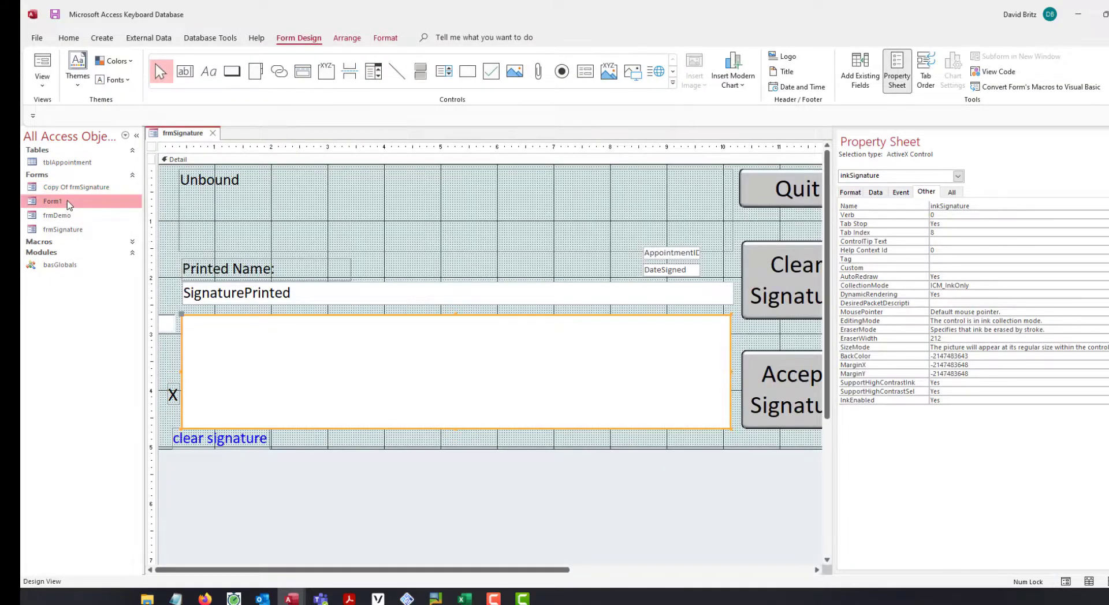
key("ctrl+c")
key("ctrl+v")
left_click(586, 228)
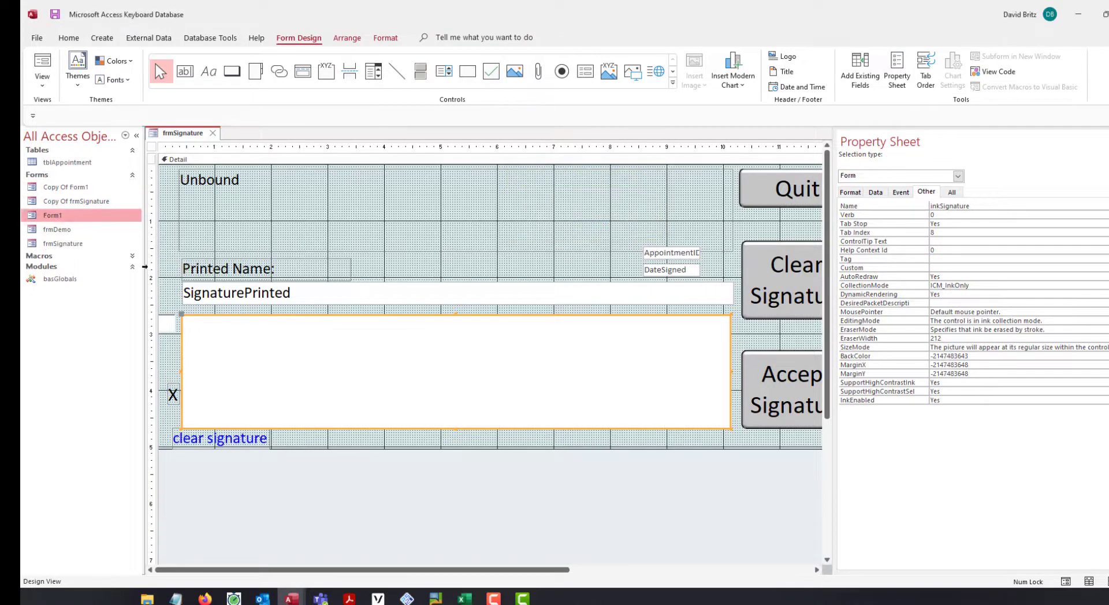
Step: Open Copy Of Form1, try moving its slider, and close the form
double_click(86, 188)
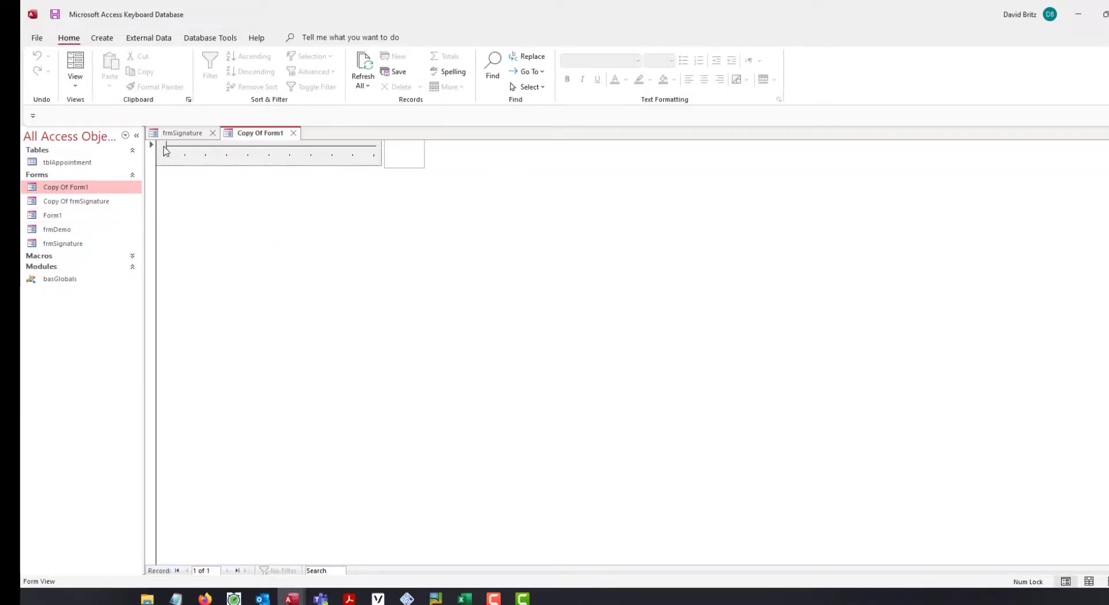
left_click_drag(165, 147, 318, 147)
mouse_move(321, 144)
left_mouse_down()
mouse_move(197, 156)
mouse_move(328, 154)
left_mouse_up()
left_click(296, 134)
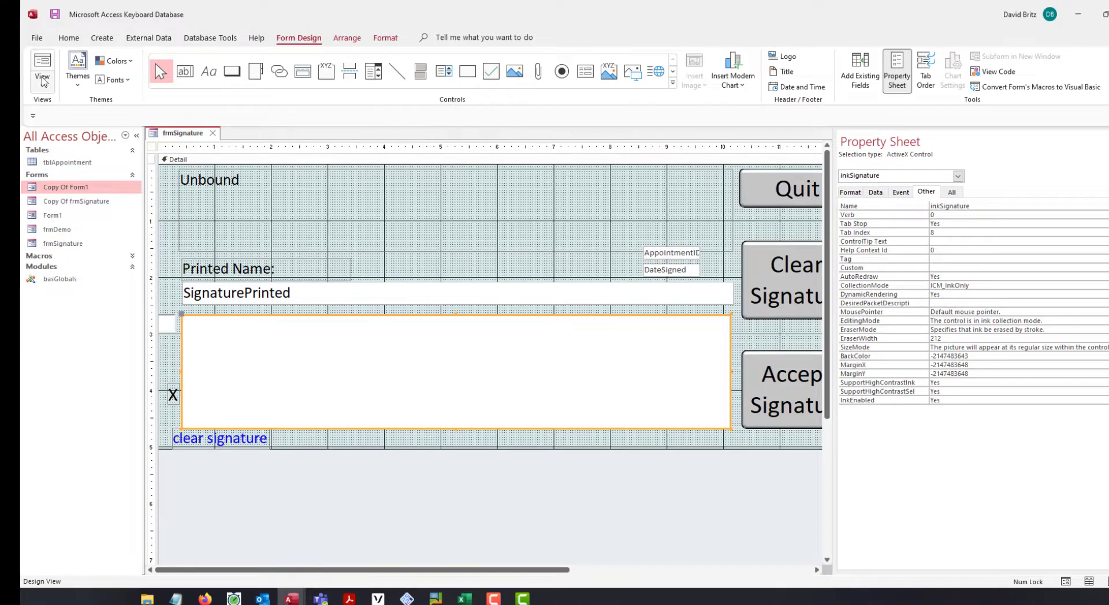
Step: Display frmSignature in Form View
left_click(42, 65)
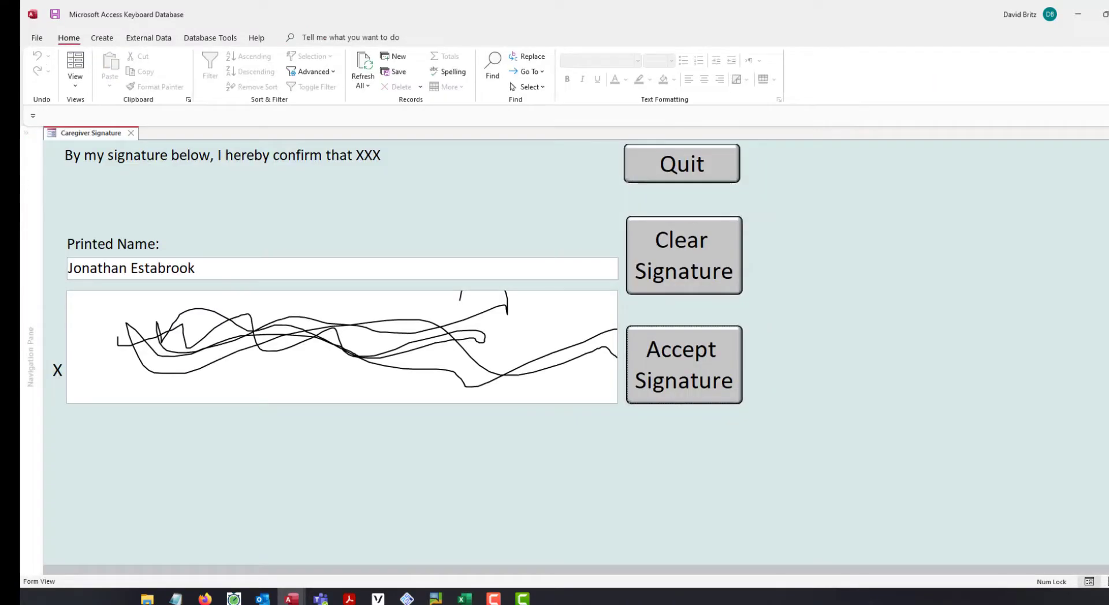